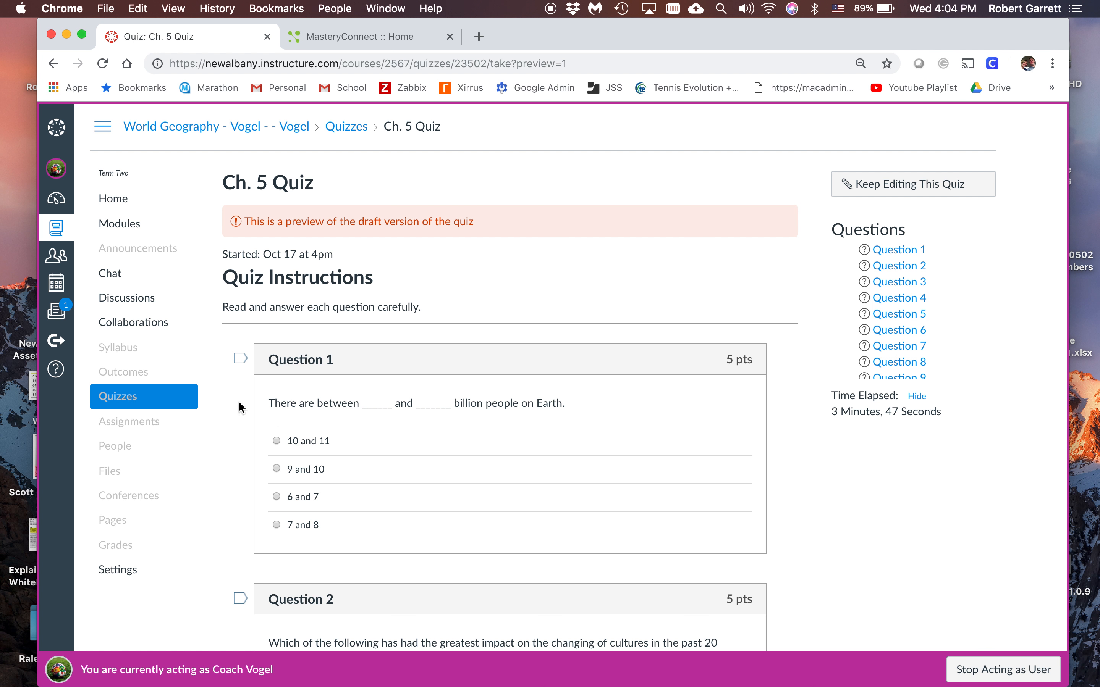
Open the Ch. 5 Quiz preview page as a PDF in Preview by way of the browser's print options
{"action": "scroll", "coordinate": [226, 410], "scroll_direction": "down", "scroll_amount": 20}
{"action": "scroll", "coordinate": [226, 411], "scroll_direction": "down", "scroll_amount": 20}
{"action": "scroll", "coordinate": [225, 410], "scroll_direction": "up", "scroll_amount": 20}
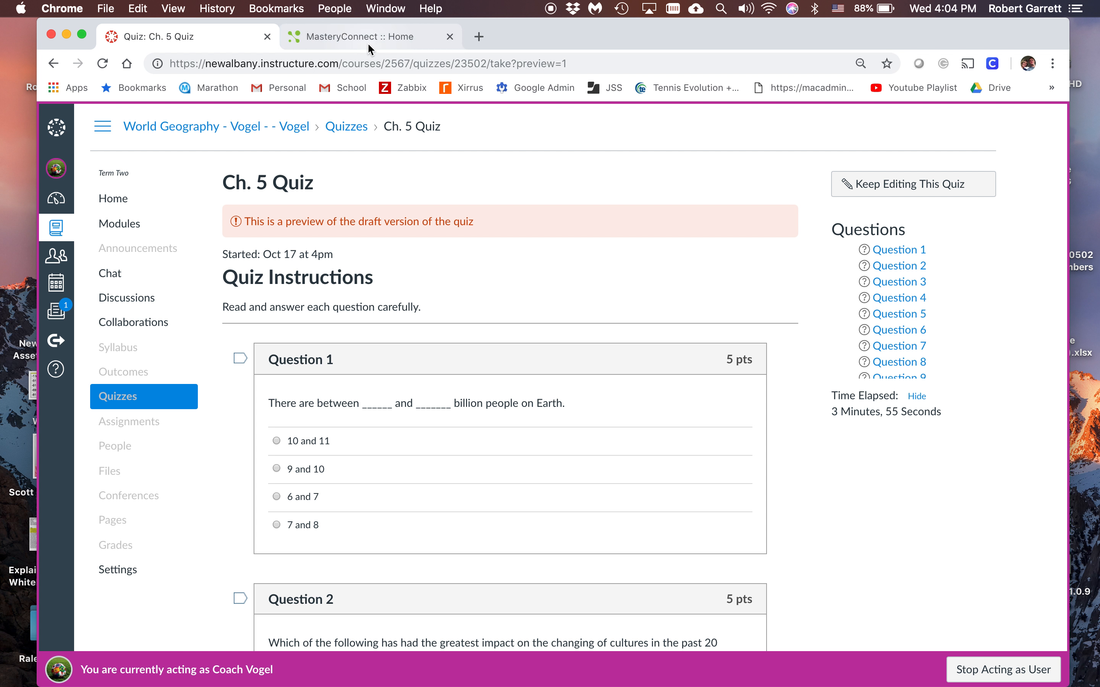
{"action": "left_click", "coordinate": [105, 8]}
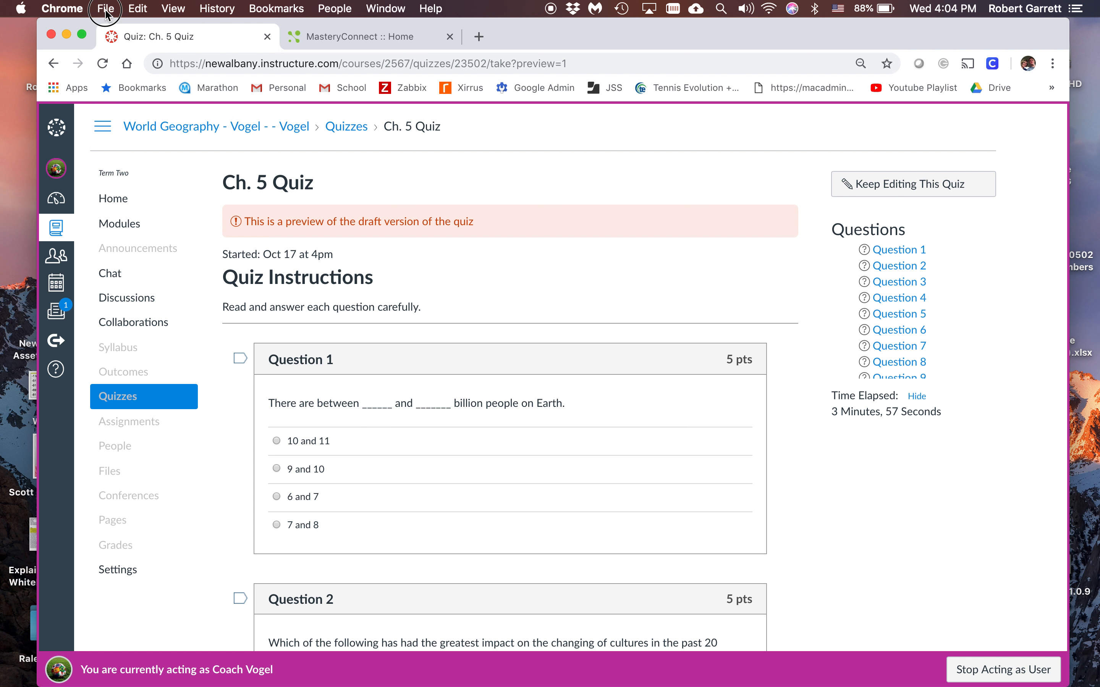
{"action": "left_click", "coordinate": [135, 200]}
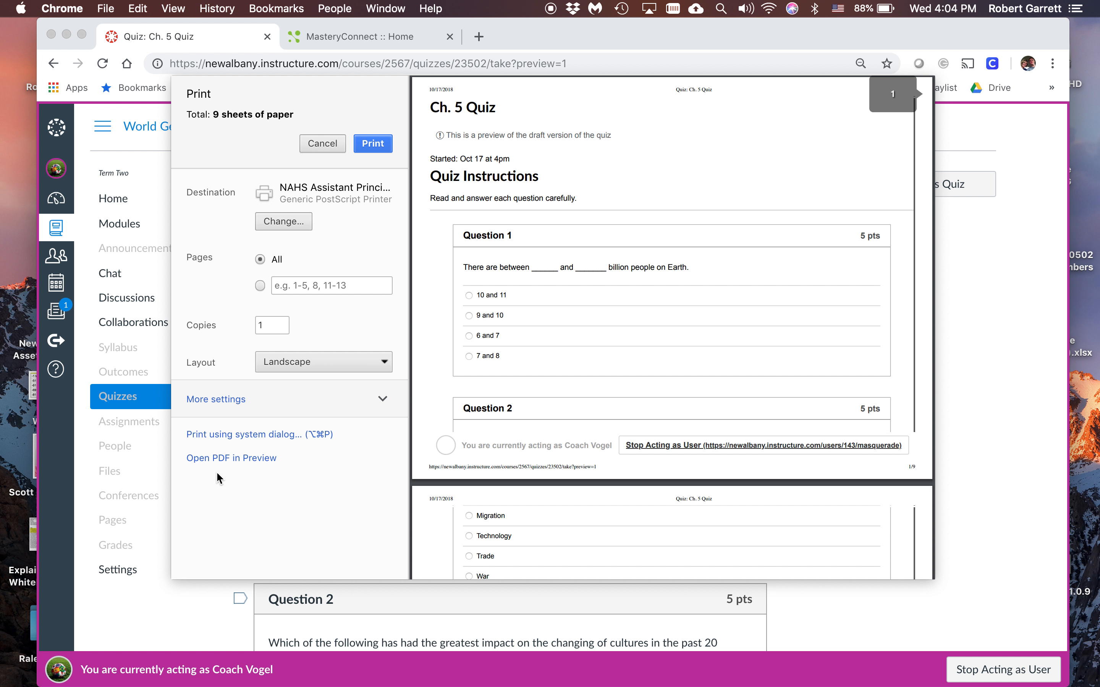
{"action": "left_click", "coordinate": [245, 460]}
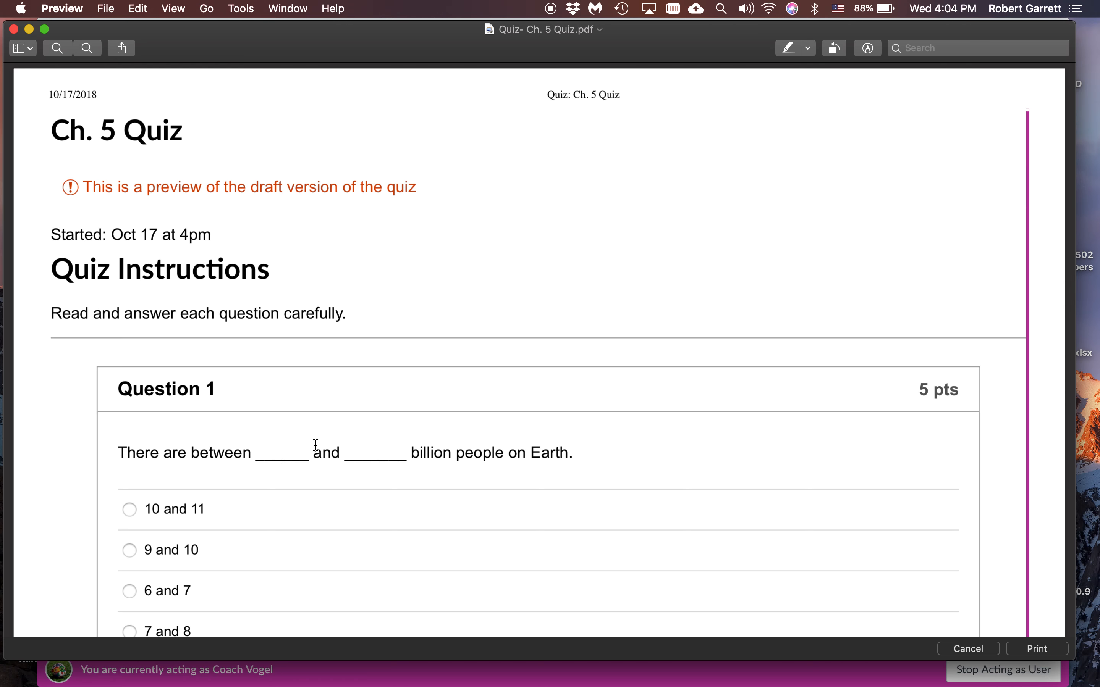
Export the quiz as a PDF named Quiz- Ch. 5 Quiz to the Desktop and close the document
{"action": "scroll", "coordinate": [315, 445], "scroll_direction": "down", "scroll_amount": 5}
{"action": "scroll", "coordinate": [315, 445], "scroll_direction": "down", "scroll_amount": 20}
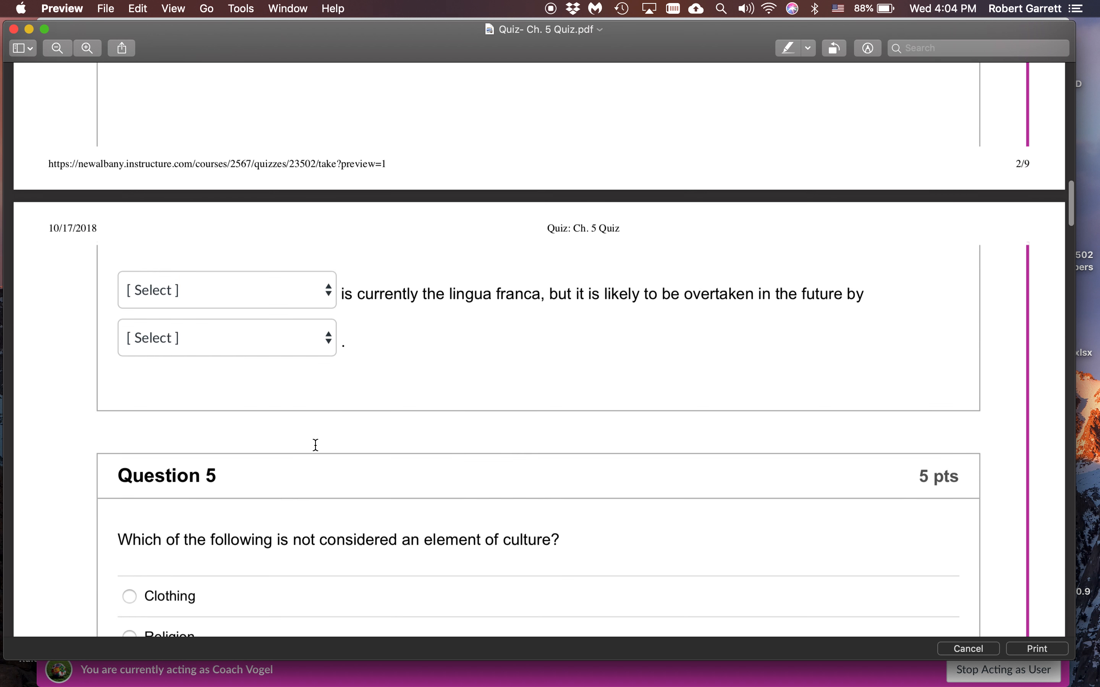
{"action": "scroll", "coordinate": [315, 445], "scroll_direction": "down", "scroll_amount": 10}
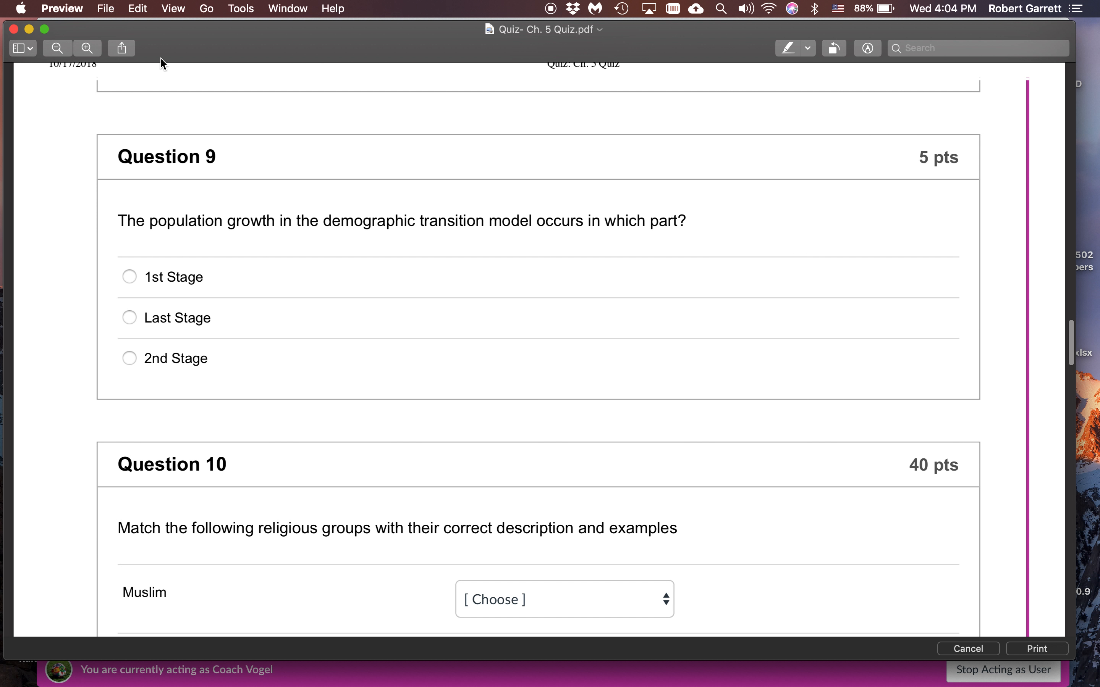
{"action": "left_click", "coordinate": [113, 9]}
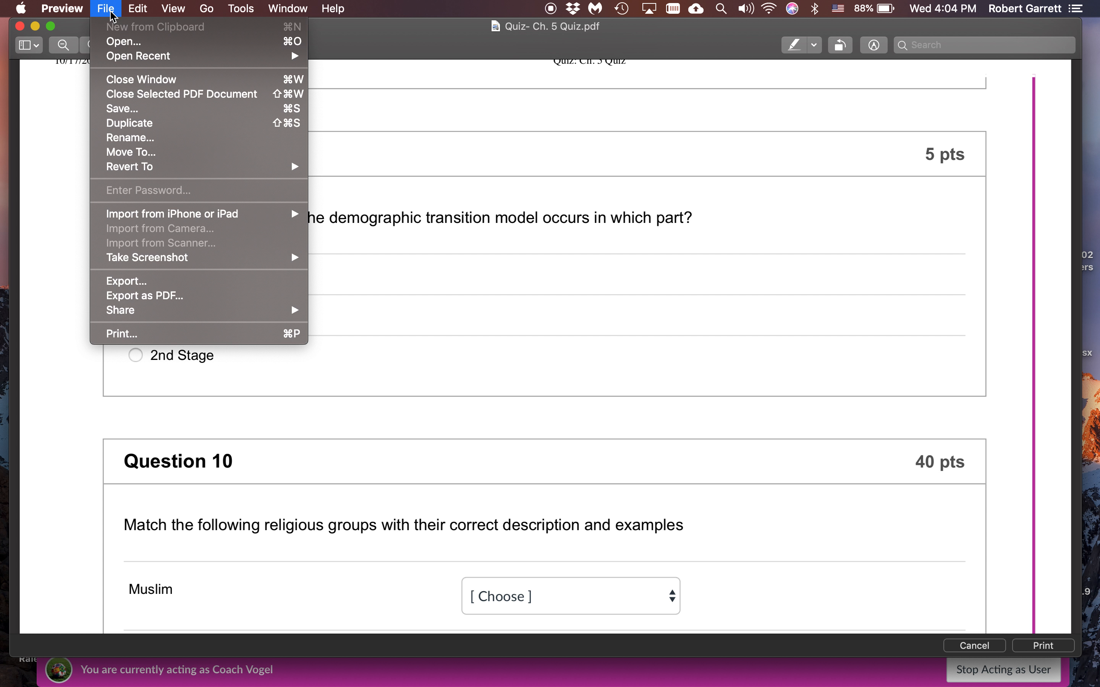
{"action": "left_click", "coordinate": [159, 297]}
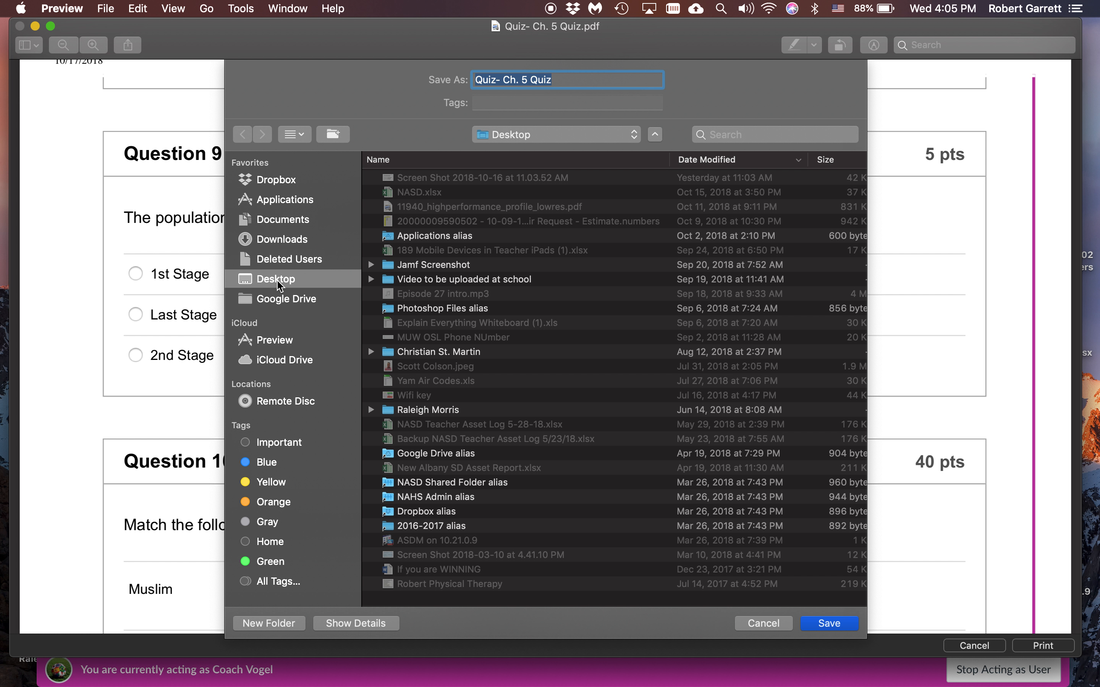
{"action": "left_click", "coordinate": [829, 622]}
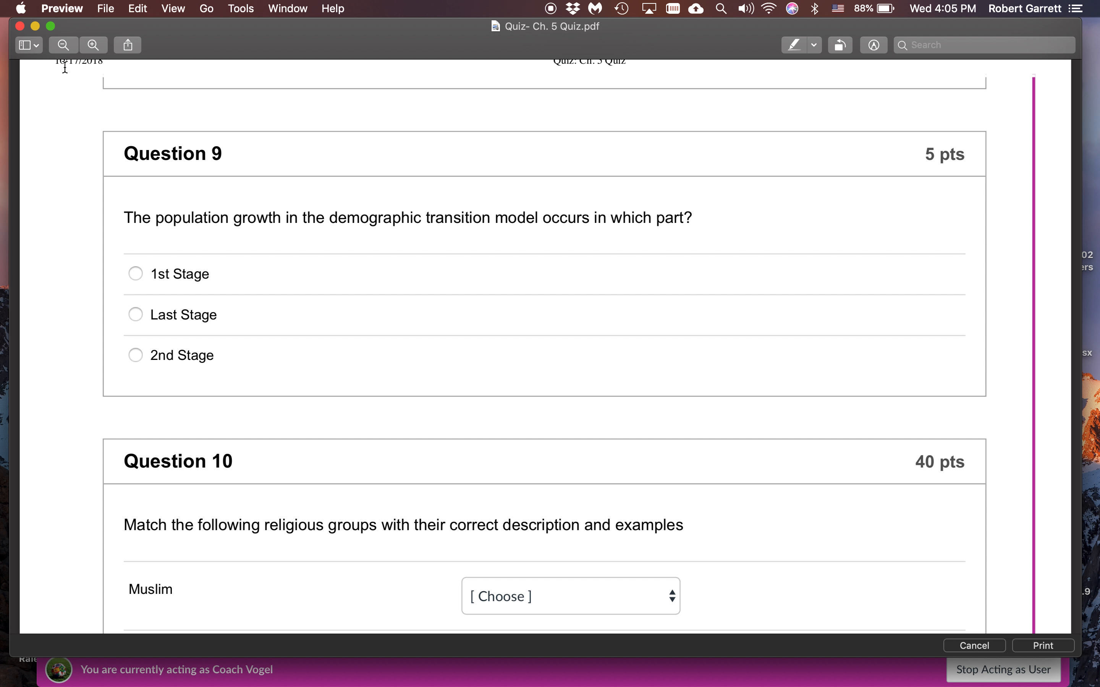
{"action": "left_click", "coordinate": [20, 26]}
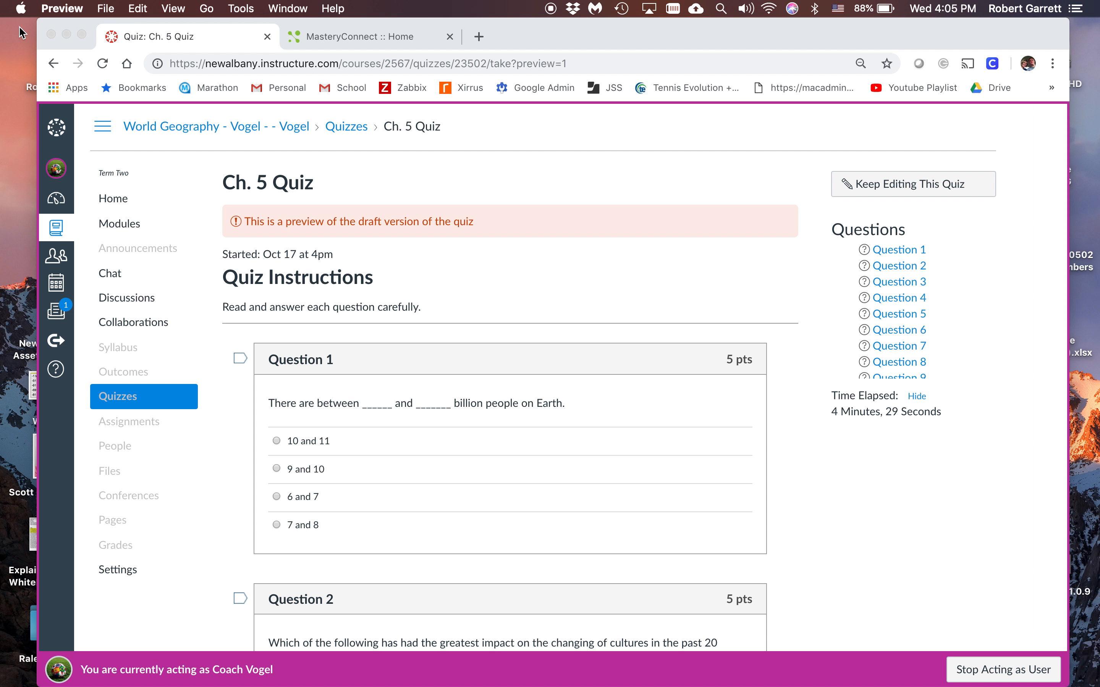
Get the browser out of the way, open the Quiz- Ch. 5 Quiz file from the desktop, review its pages and close it
{"action": "left_click", "coordinate": [70, 32]}
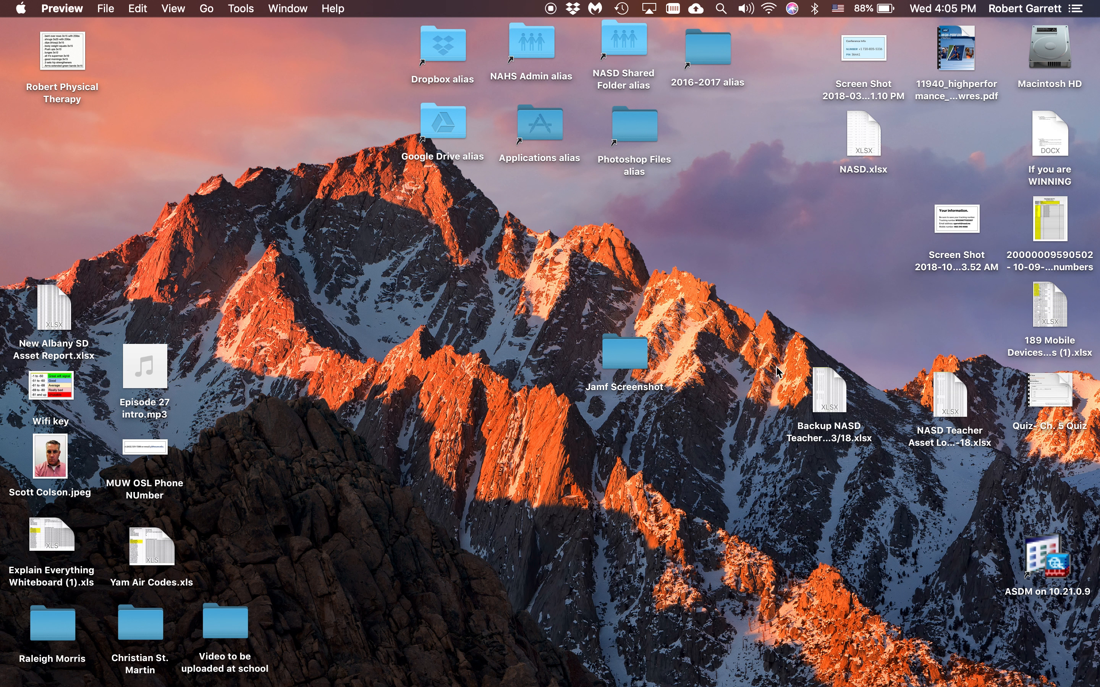
{"action": "left_click_drag", "start_coordinate": [1056, 398], "coordinate": [536, 241]}
{"action": "double_click", "coordinate": [528, 235]}
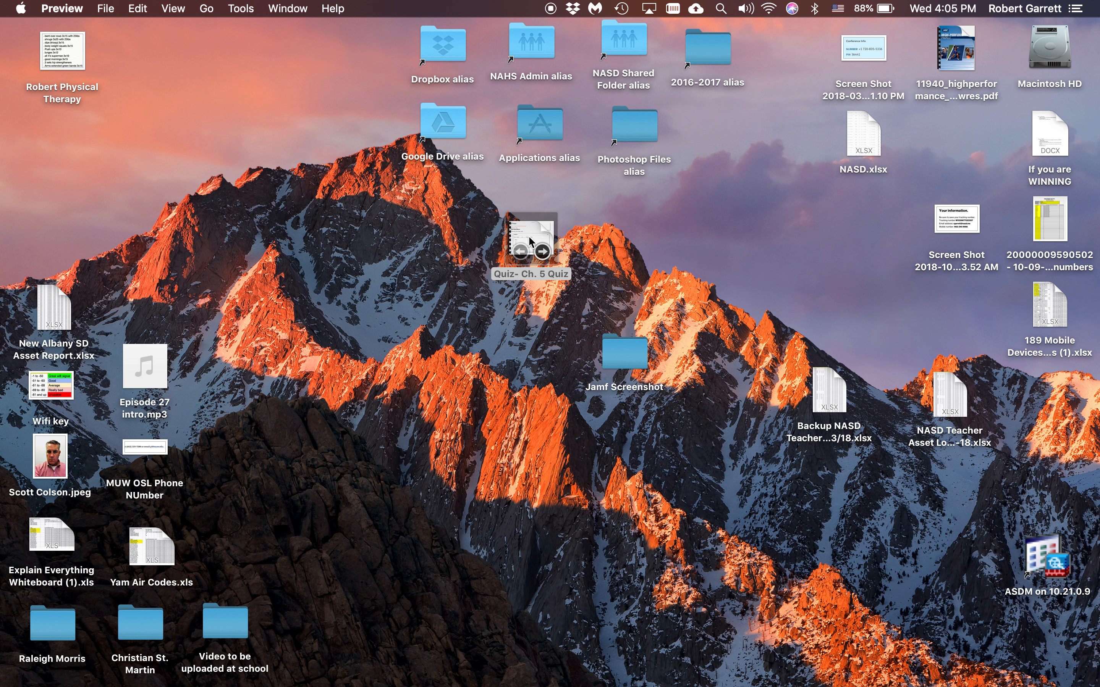
{"action": "scroll", "coordinate": [411, 456], "scroll_direction": "down", "scroll_amount": 8}
{"action": "scroll", "coordinate": [412, 456], "scroll_direction": "down", "scroll_amount": 20}
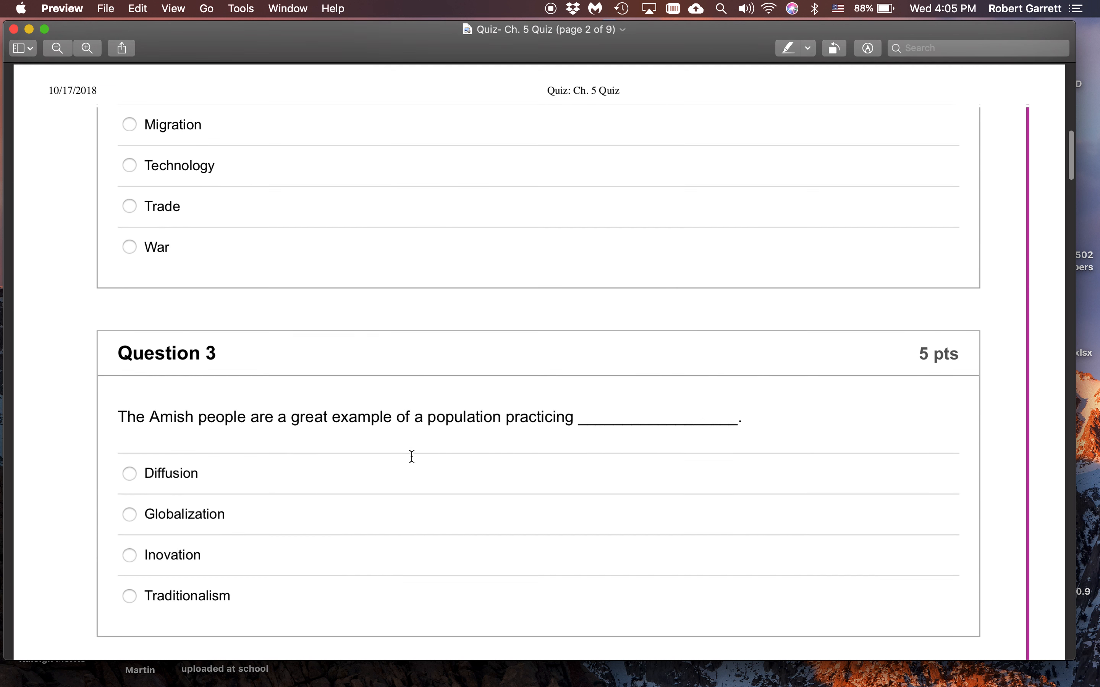
{"action": "scroll", "coordinate": [412, 456], "scroll_direction": "down", "scroll_amount": 3}
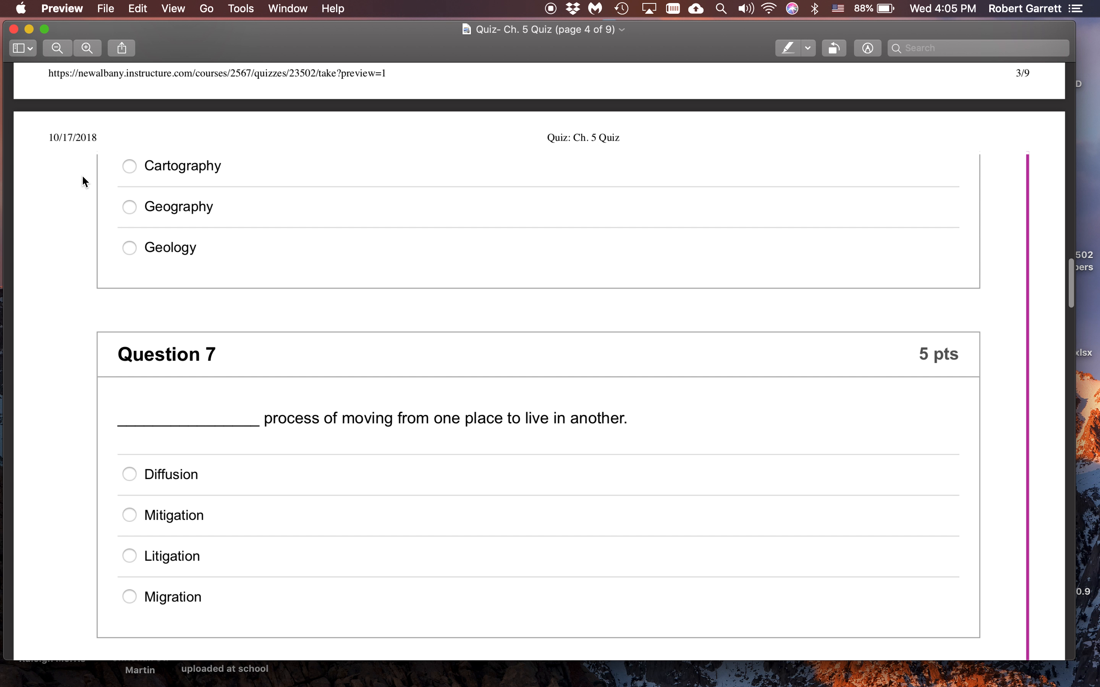
{"action": "left_click", "coordinate": [13, 28]}
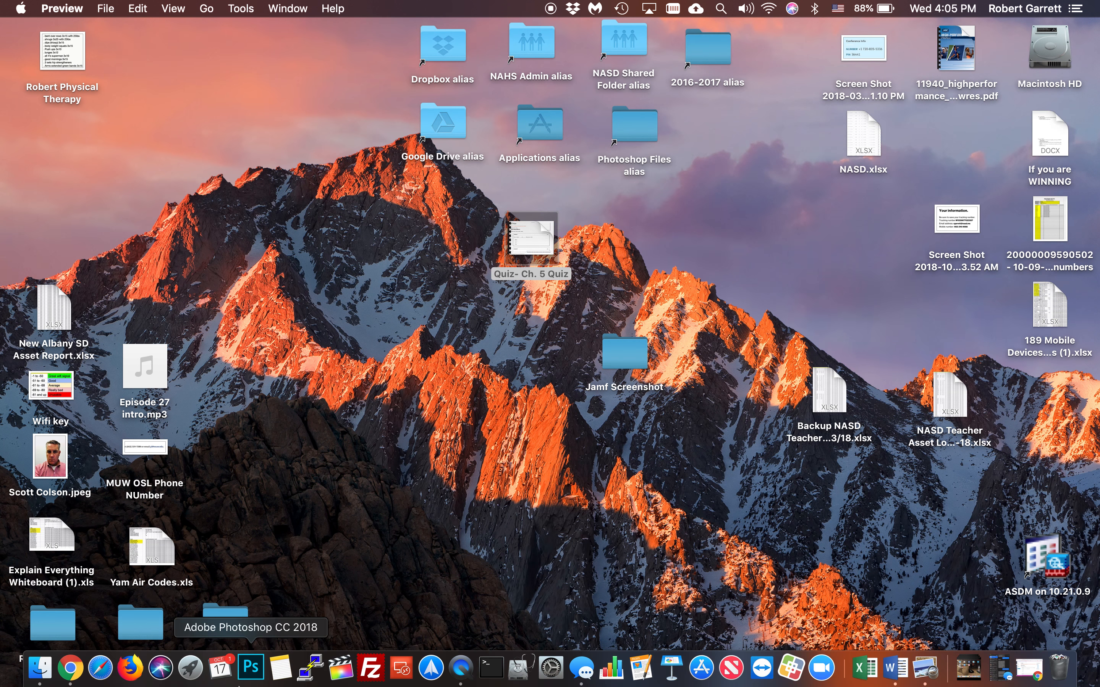
Switch to MasteryConnect in Chrome and open the World Geography curriculum map
{"action": "left_click", "coordinate": [72, 669]}
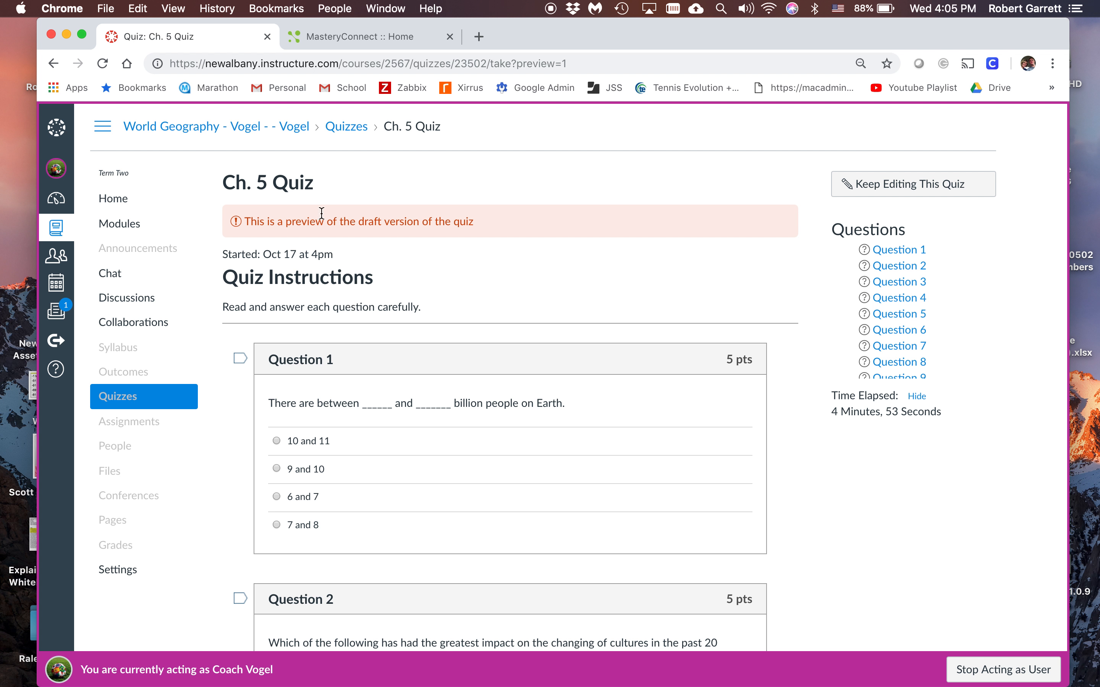
{"action": "left_click", "coordinate": [348, 38]}
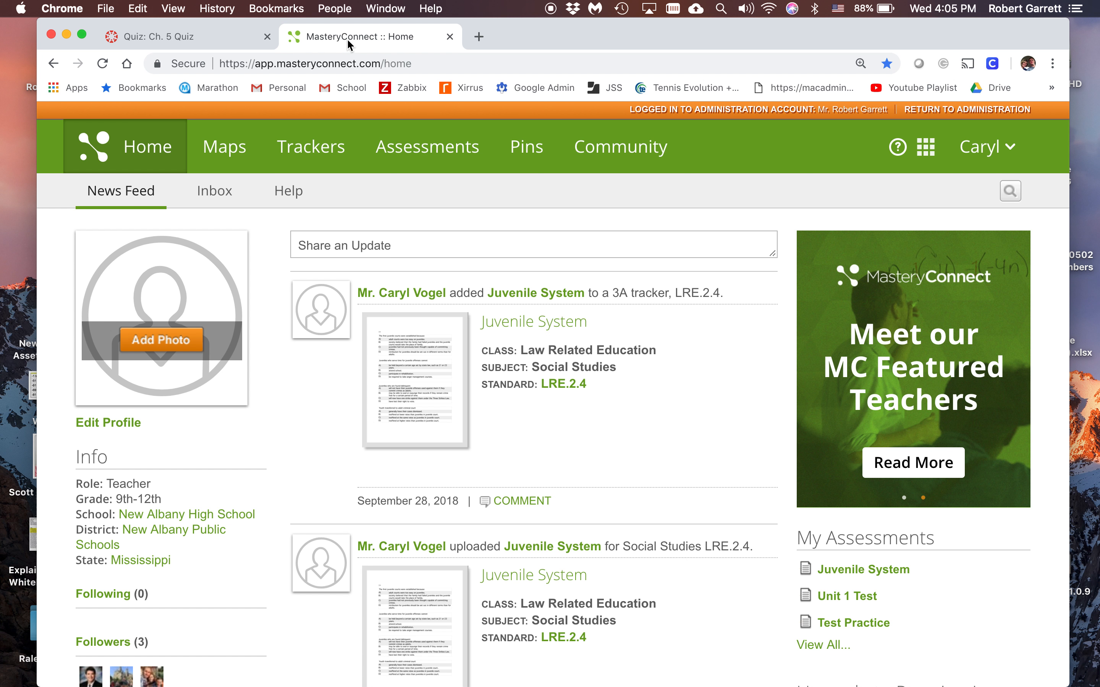
{"action": "left_click", "coordinate": [231, 156]}
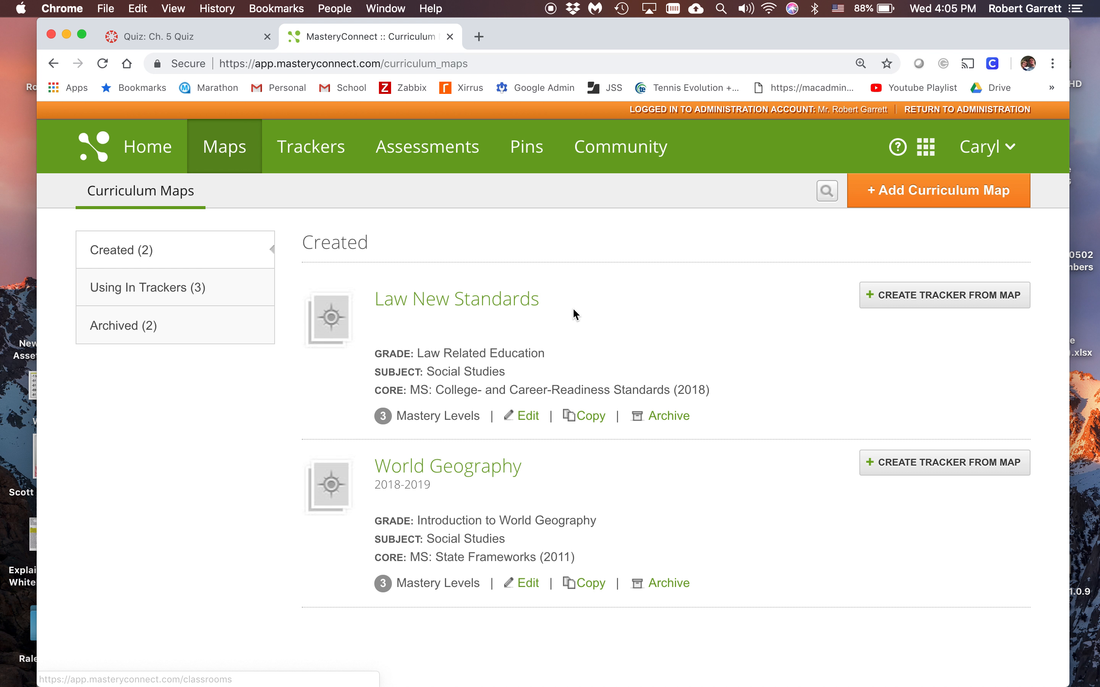
{"action": "left_click", "coordinate": [473, 470]}
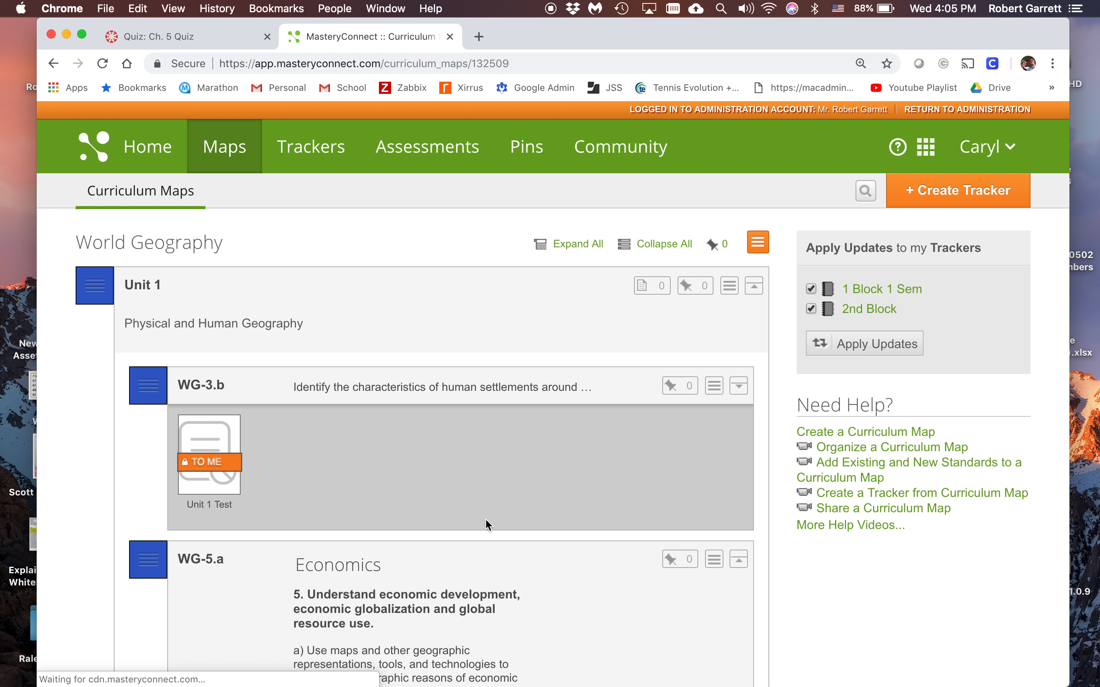
Start creating a new assessment for the World Geography curriculum map
{"action": "left_click", "coordinate": [730, 285]}
{"action": "left_click", "coordinate": [758, 243]}
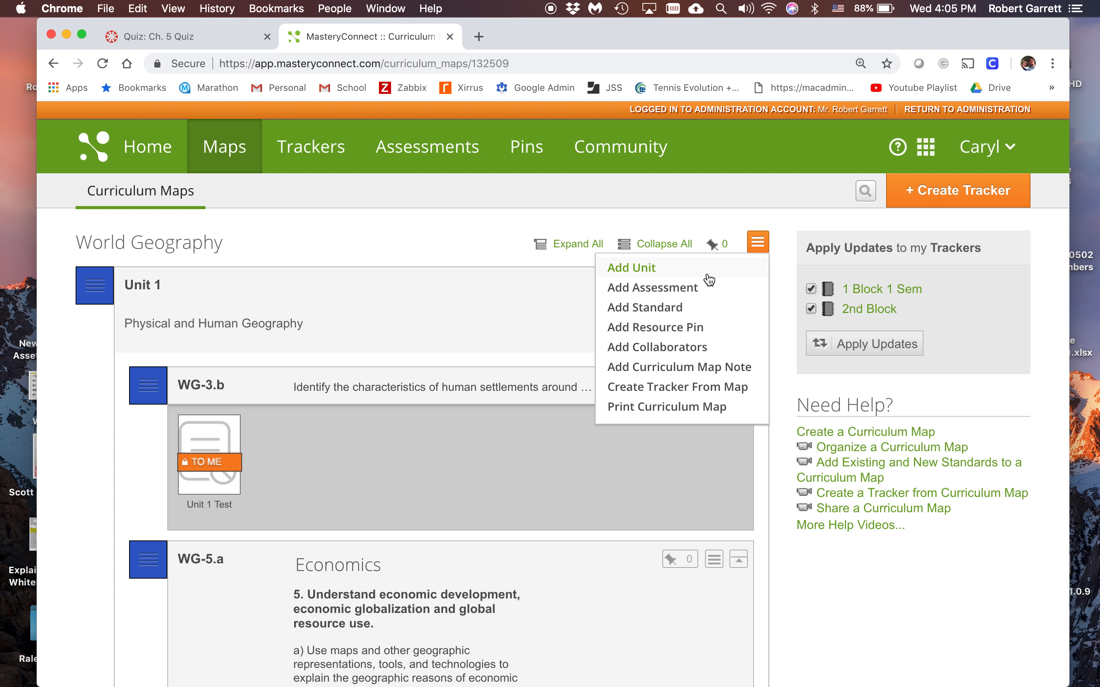
{"action": "left_click", "coordinate": [690, 289]}
{"action": "left_click", "coordinate": [506, 392]}
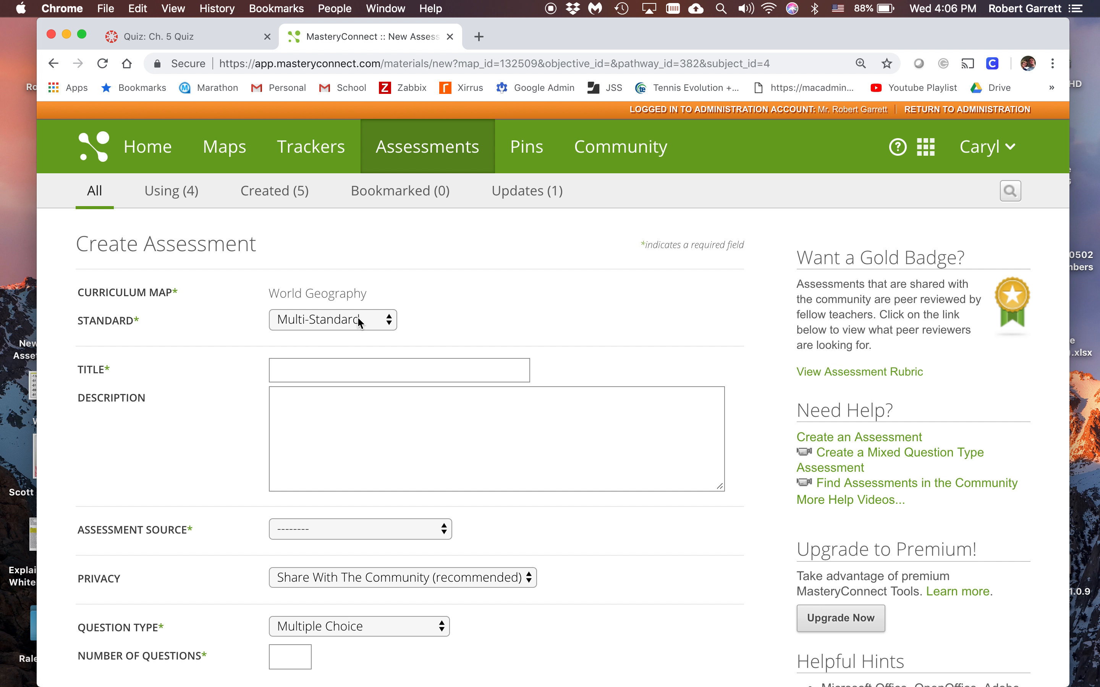
Title the assessment Quiz Chp. 5 and set its source to Upload A File
{"action": "left_click", "coordinate": [316, 376]}
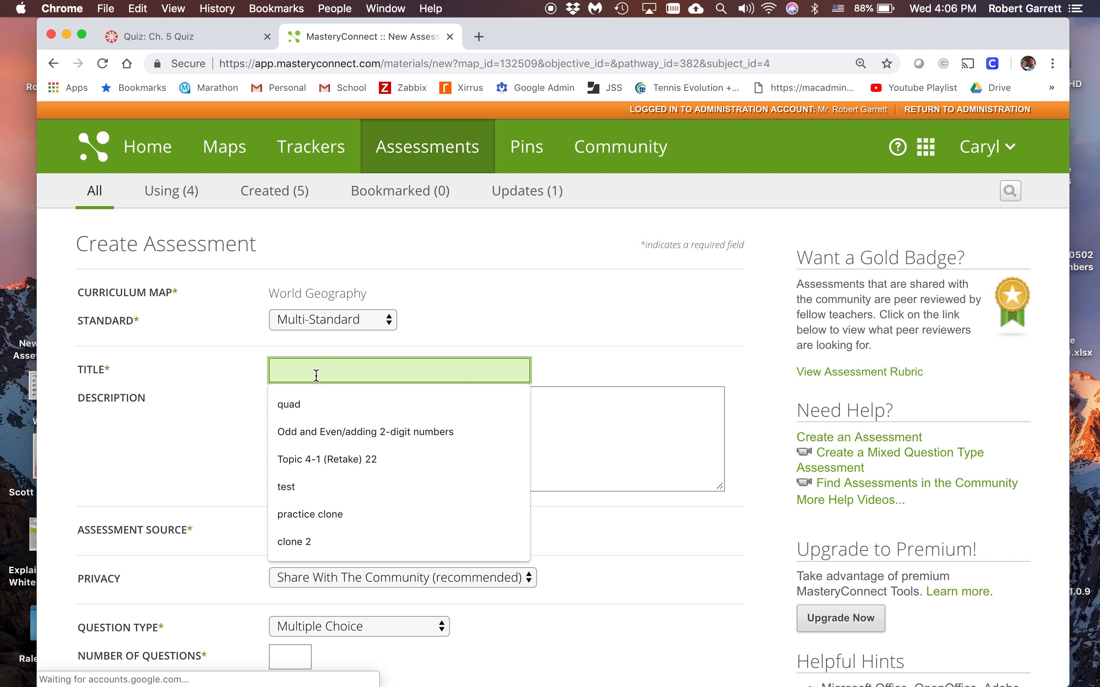
{"action": "type", "text": "Quiz Chp. 5"}
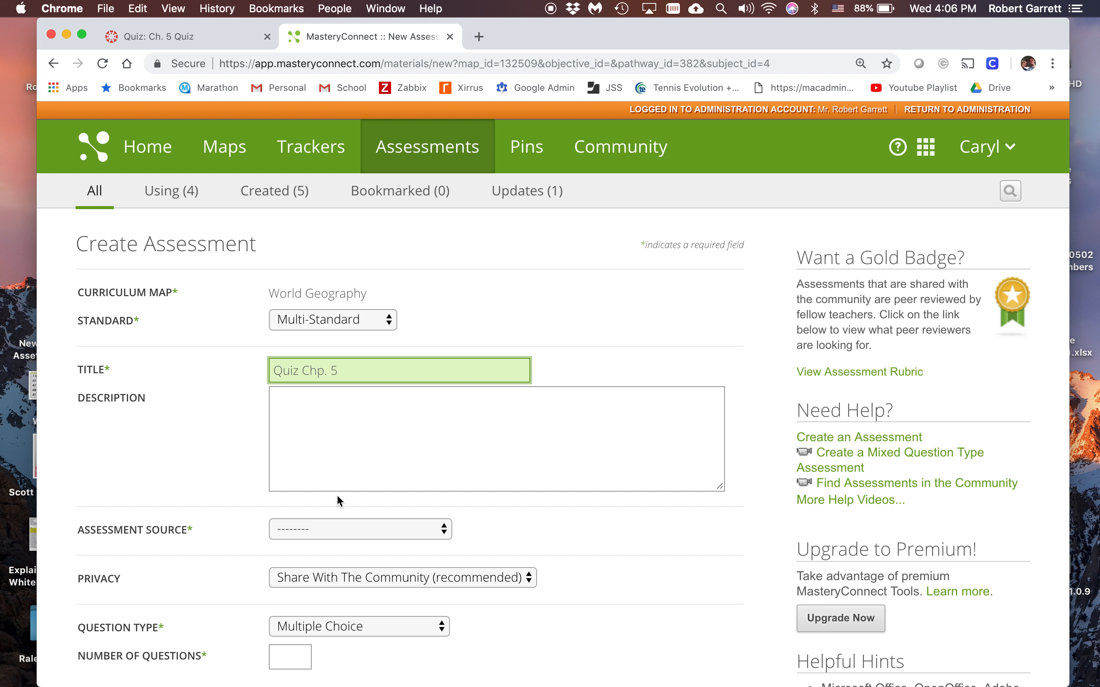
{"action": "left_click", "coordinate": [342, 530]}
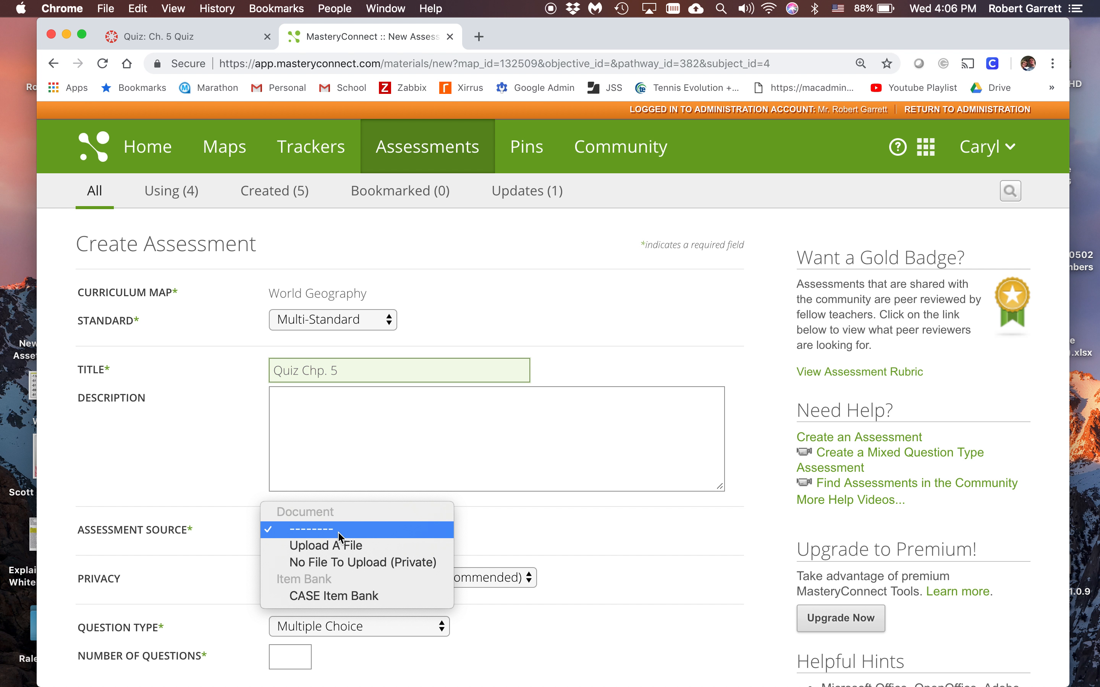
{"action": "left_click", "coordinate": [331, 546]}
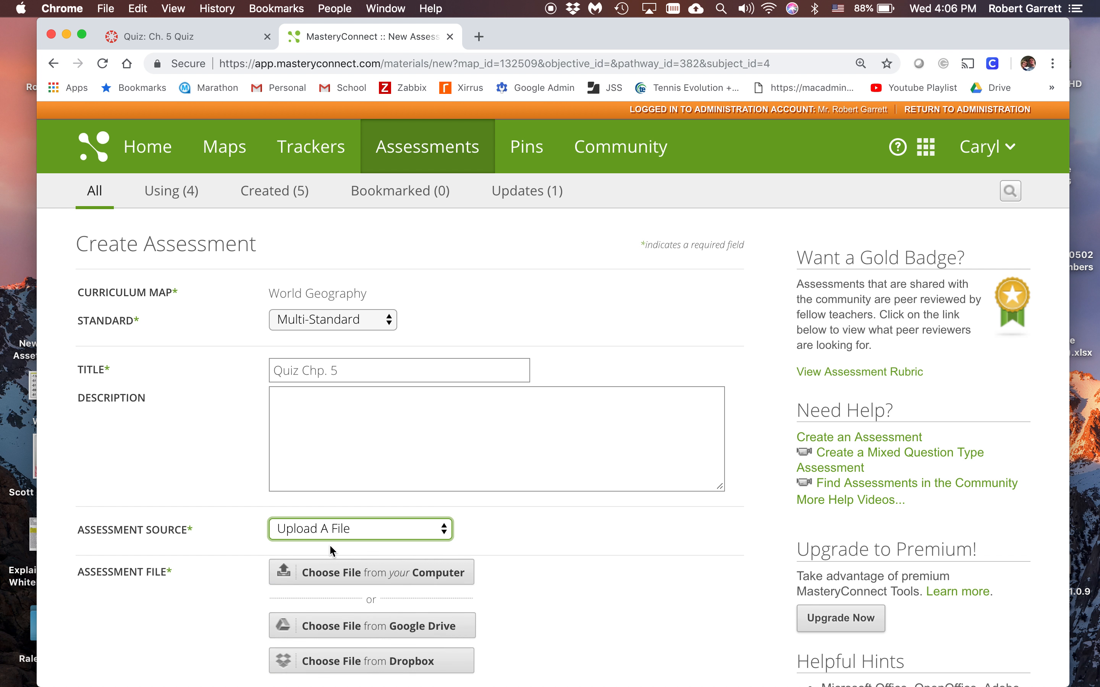
Attach Quiz- Ch. 5 Quiz from the computer's Desktop as the assessment file
{"action": "scroll", "coordinate": [586, 593], "scroll_direction": "down", "scroll_amount": 3}
{"action": "left_click", "coordinate": [423, 475]}
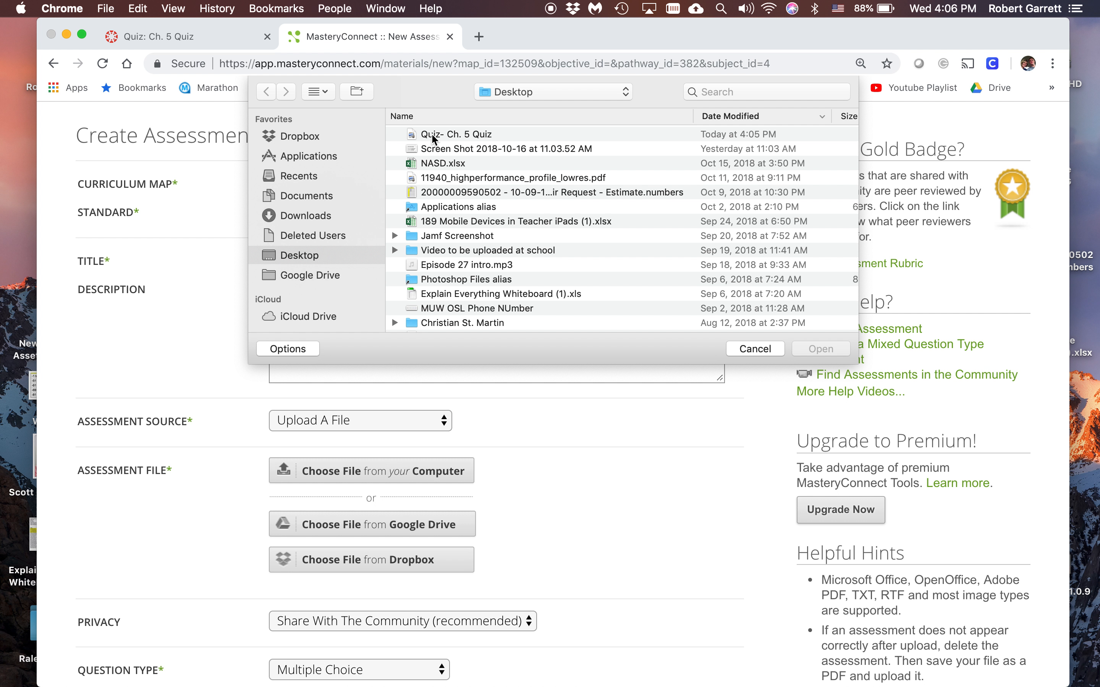
{"action": "left_click", "coordinate": [301, 161]}
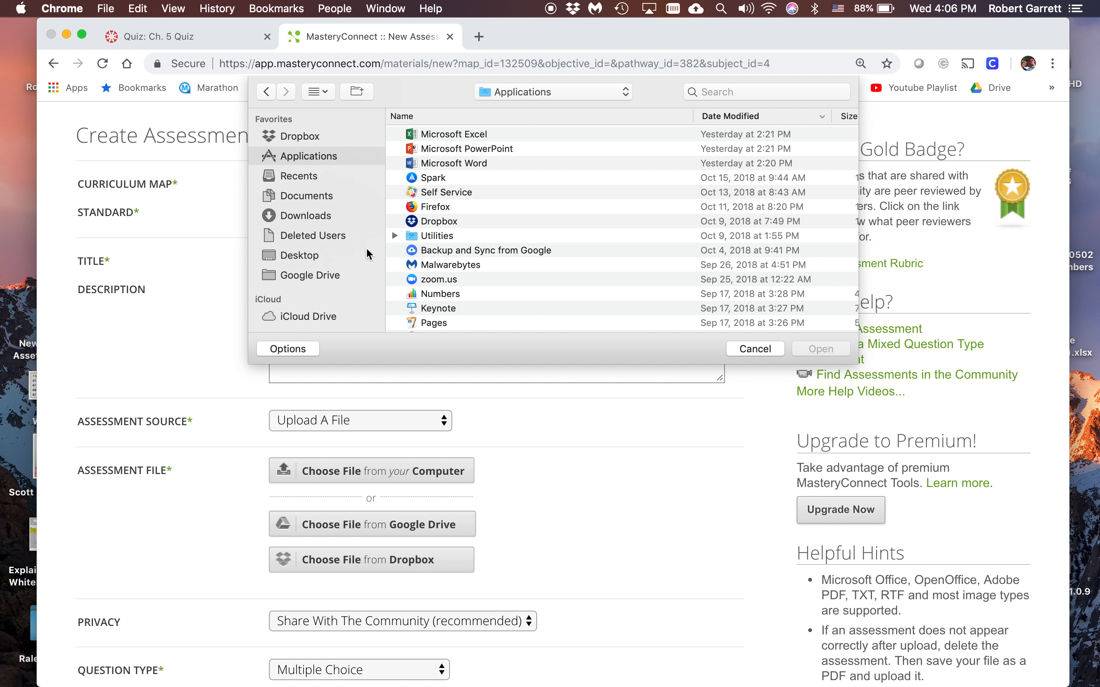
{"action": "left_click", "coordinate": [296, 258]}
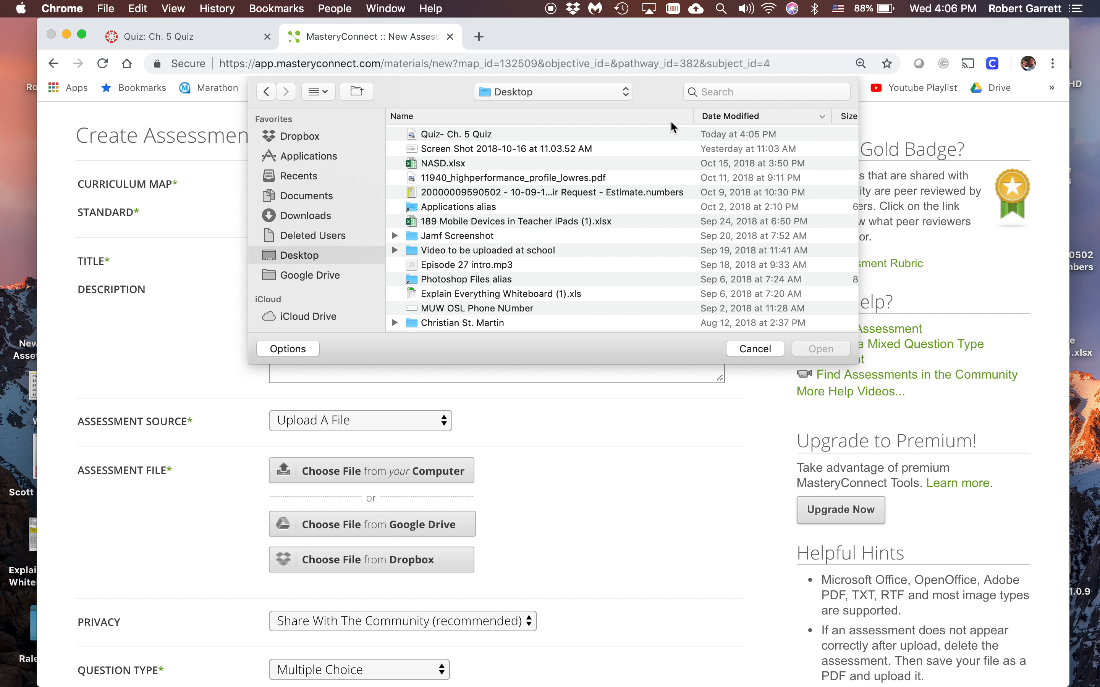
{"action": "left_click", "coordinate": [730, 117]}
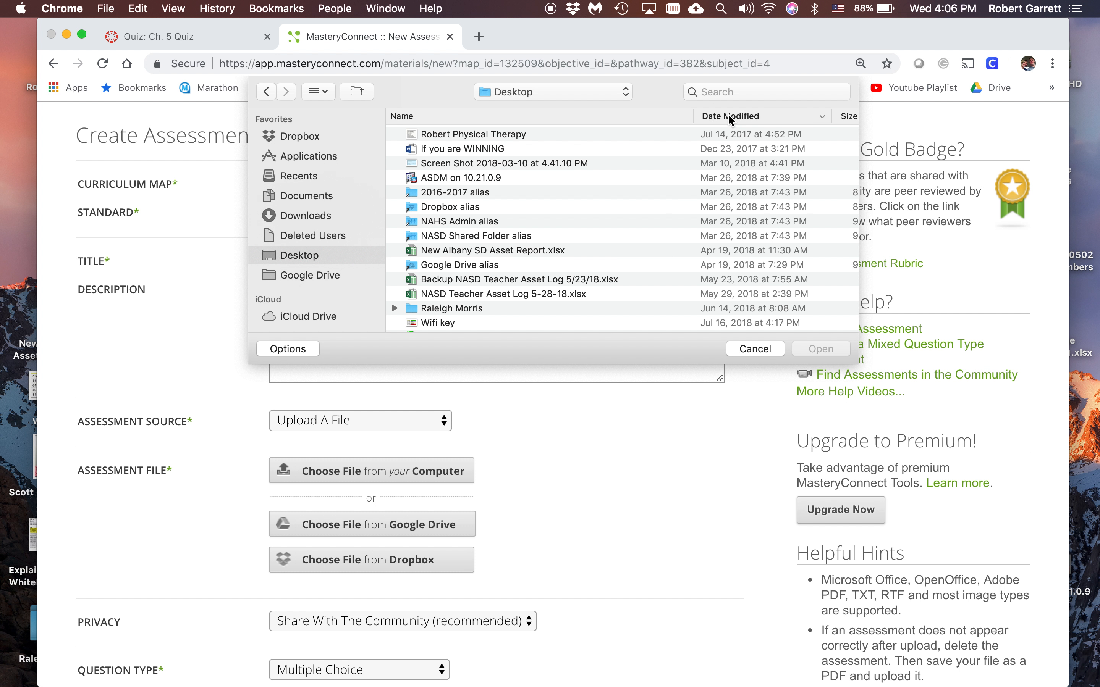
{"action": "left_click", "coordinate": [730, 117]}
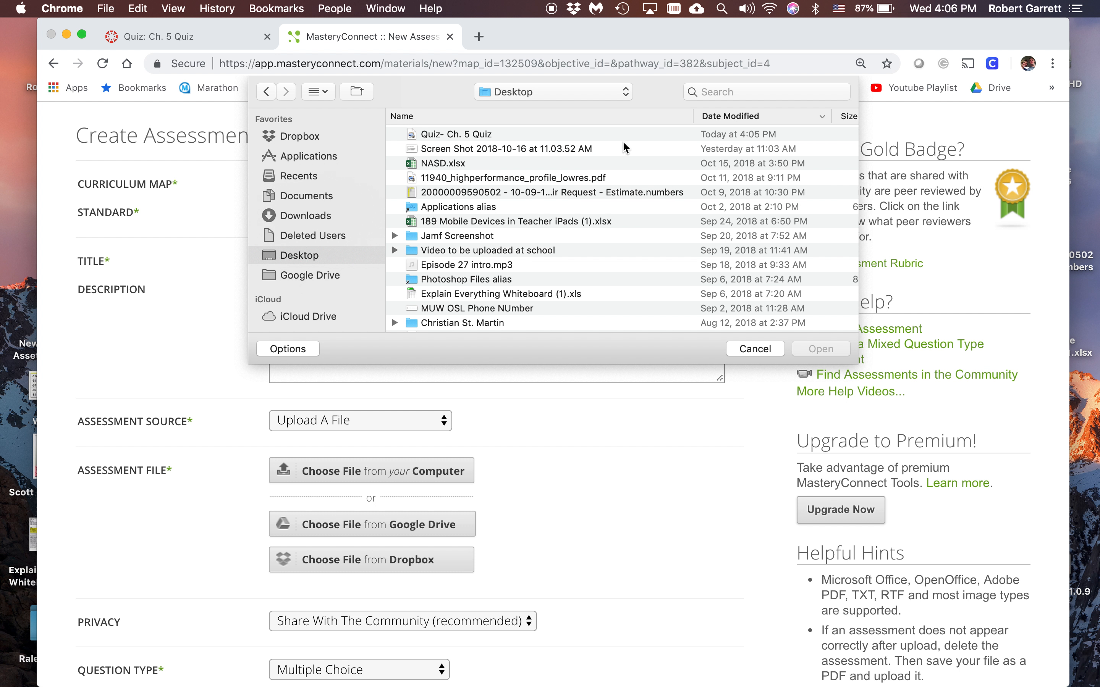
{"action": "left_click", "coordinate": [456, 136]}
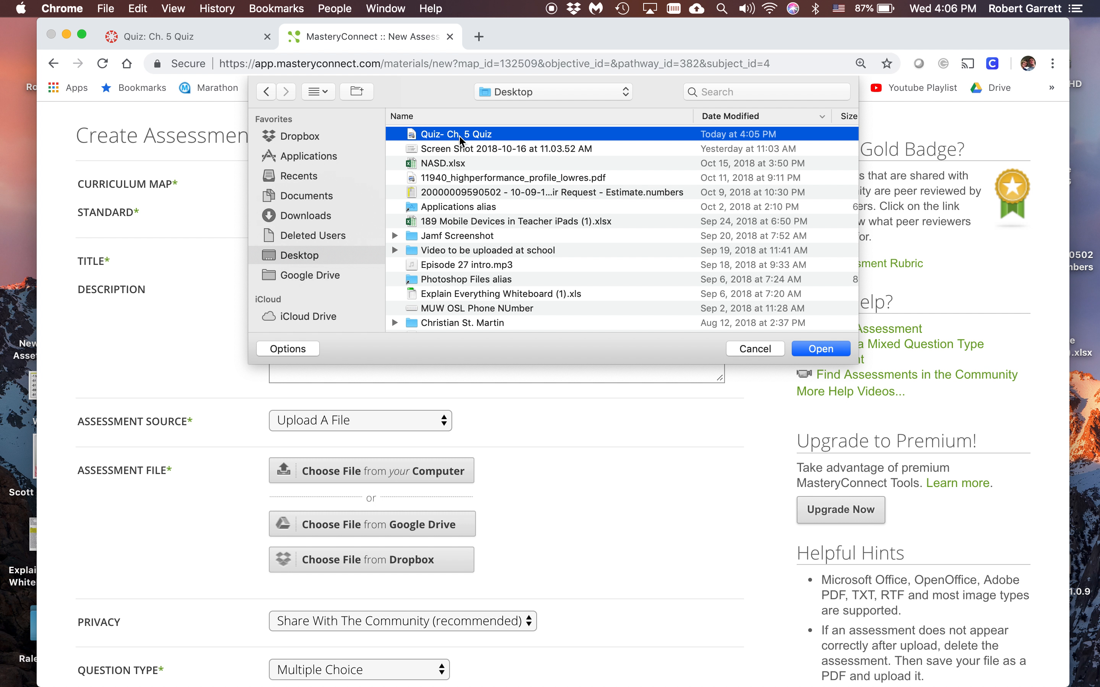
{"action": "left_click", "coordinate": [806, 348]}
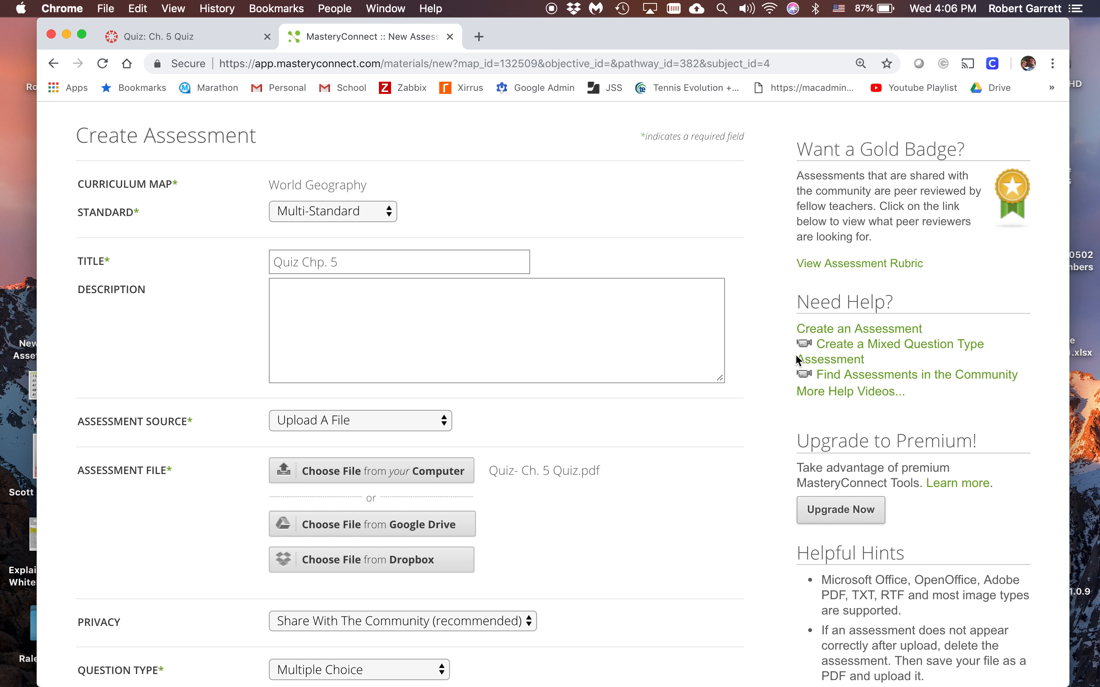
Set the number of questions to 13 for the multiple-choice assessment
{"action": "scroll", "coordinate": [638, 483], "scroll_direction": "down", "scroll_amount": 3}
{"action": "scroll", "coordinate": [638, 483], "scroll_direction": "down", "scroll_amount": 3}
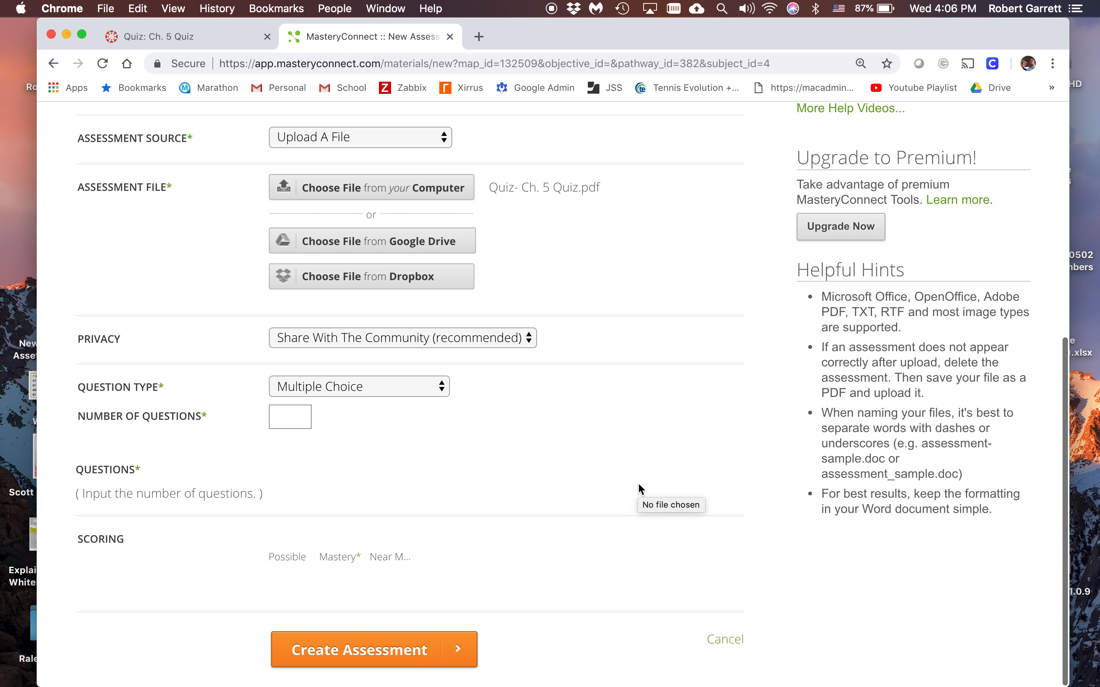
{"action": "left_click", "coordinate": [292, 419]}
{"action": "type", "text": "13"}
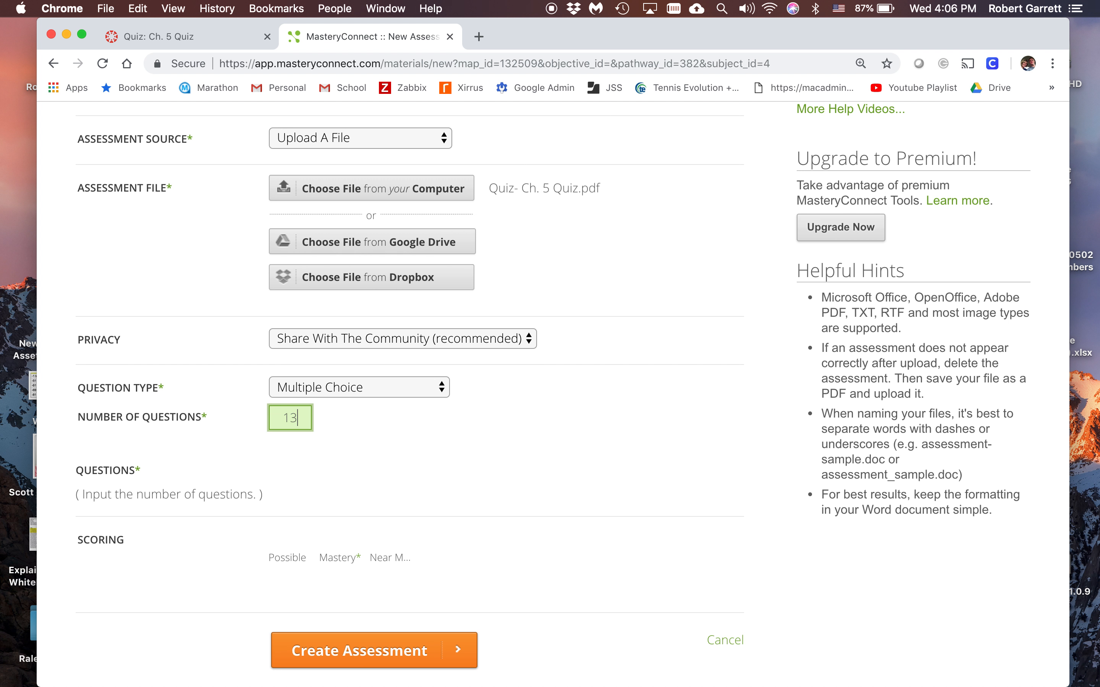
{"action": "scroll", "coordinate": [474, 501], "scroll_direction": "down", "scroll_amount": 5}
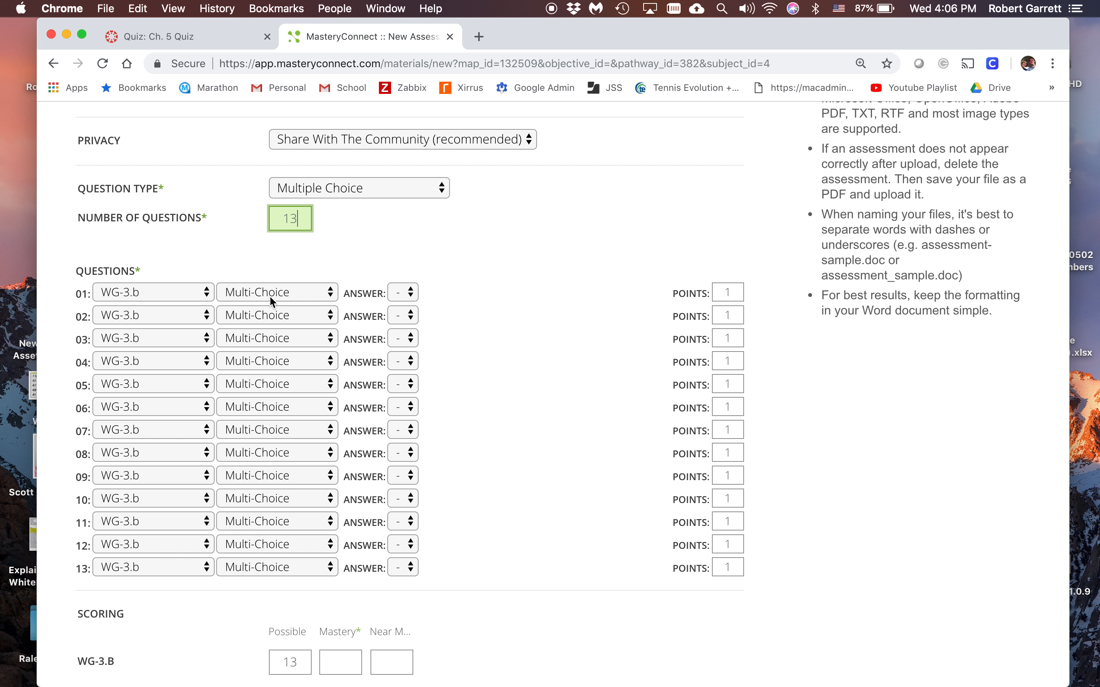
Change question 12's type to Rubric Criteria and try adding and removing a rating
{"action": "left_click", "coordinate": [251, 546]}
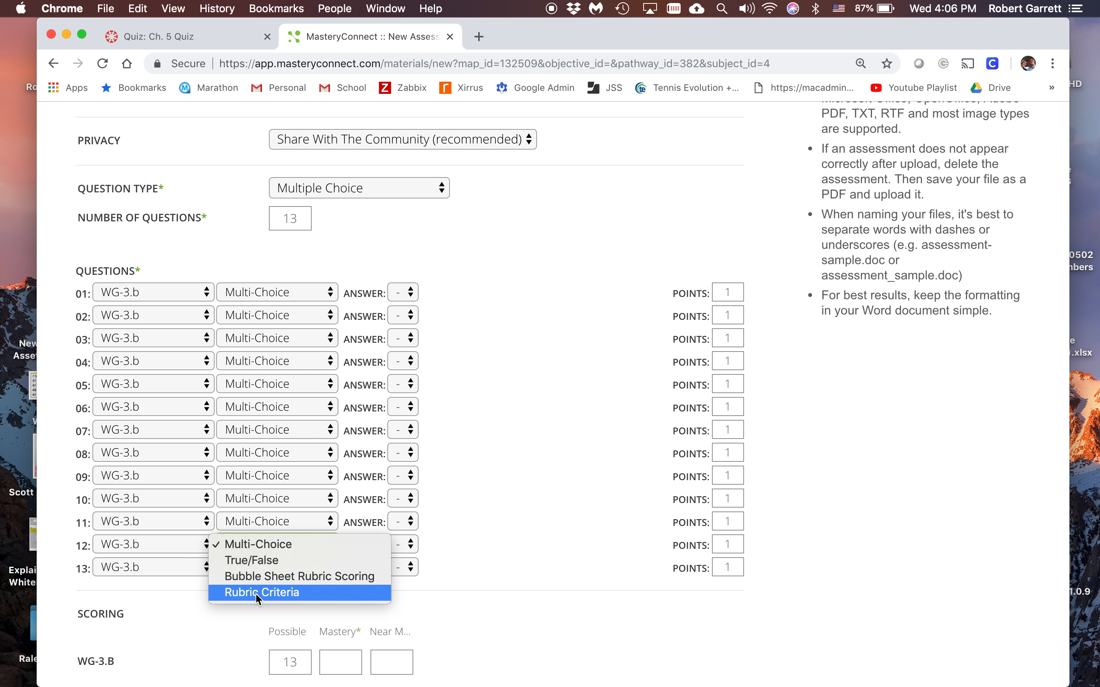
{"action": "left_click", "coordinate": [267, 595]}
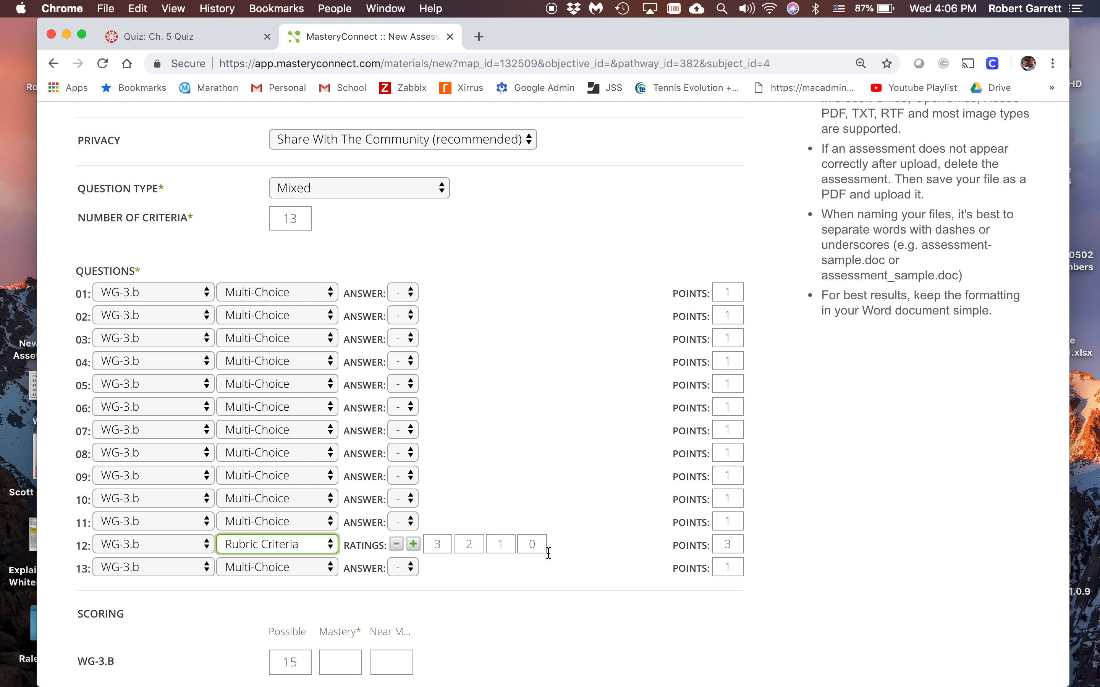
{"action": "left_click", "coordinate": [729, 544]}
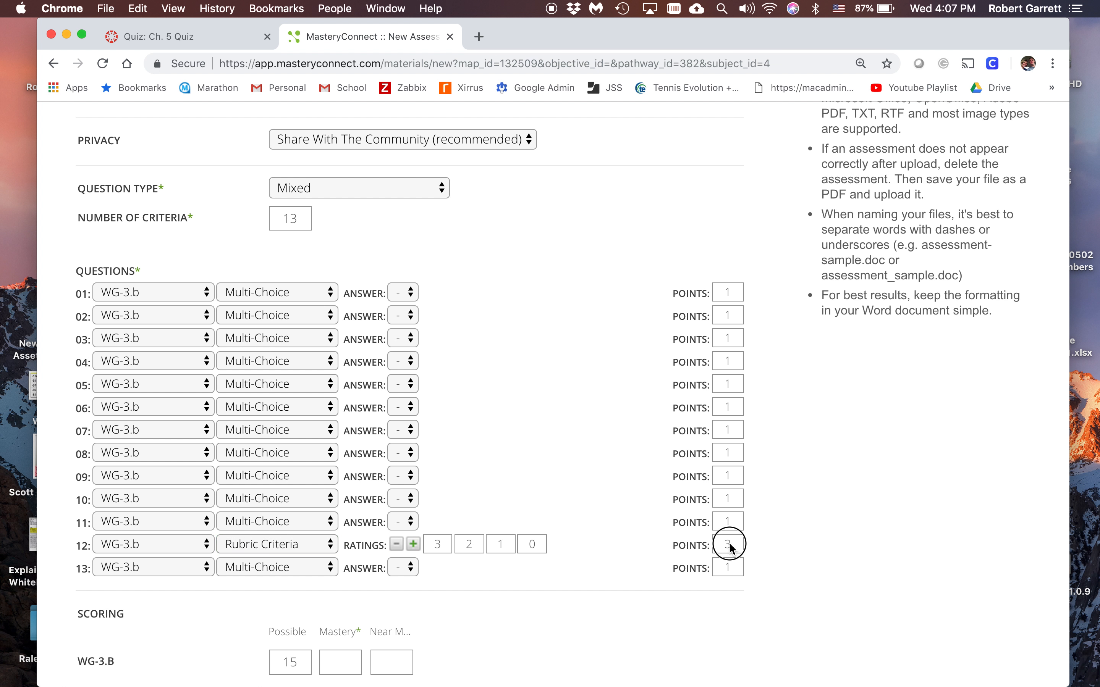
{"action": "left_click", "coordinate": [414, 544]}
{"action": "left_click", "coordinate": [397, 544]}
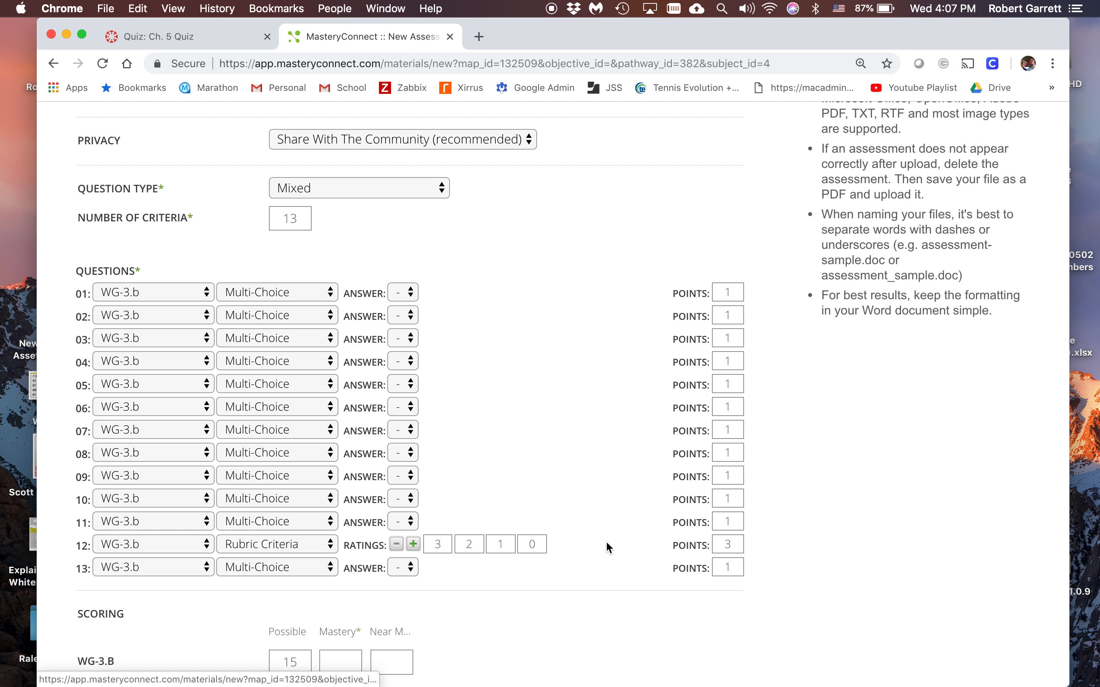
Set the correct answer to A for question 1 and to B for question 2
{"action": "scroll", "coordinate": [436, 599], "scroll_direction": "down", "scroll_amount": 3}
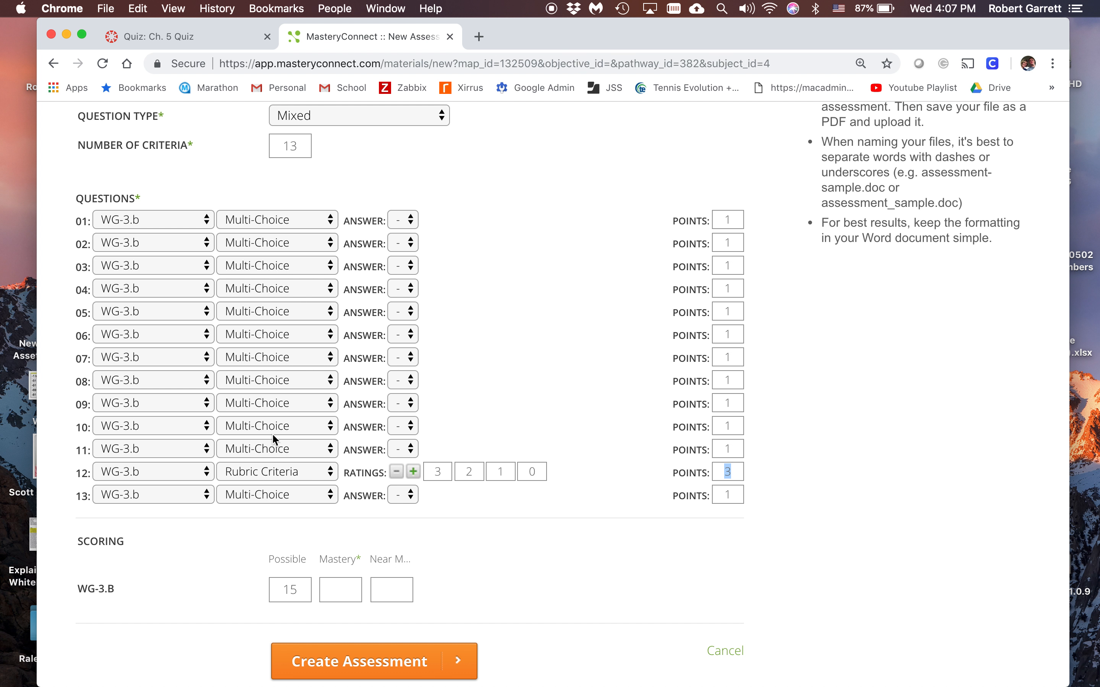
{"action": "left_click", "coordinate": [403, 220]}
{"action": "left_click", "coordinate": [403, 237]}
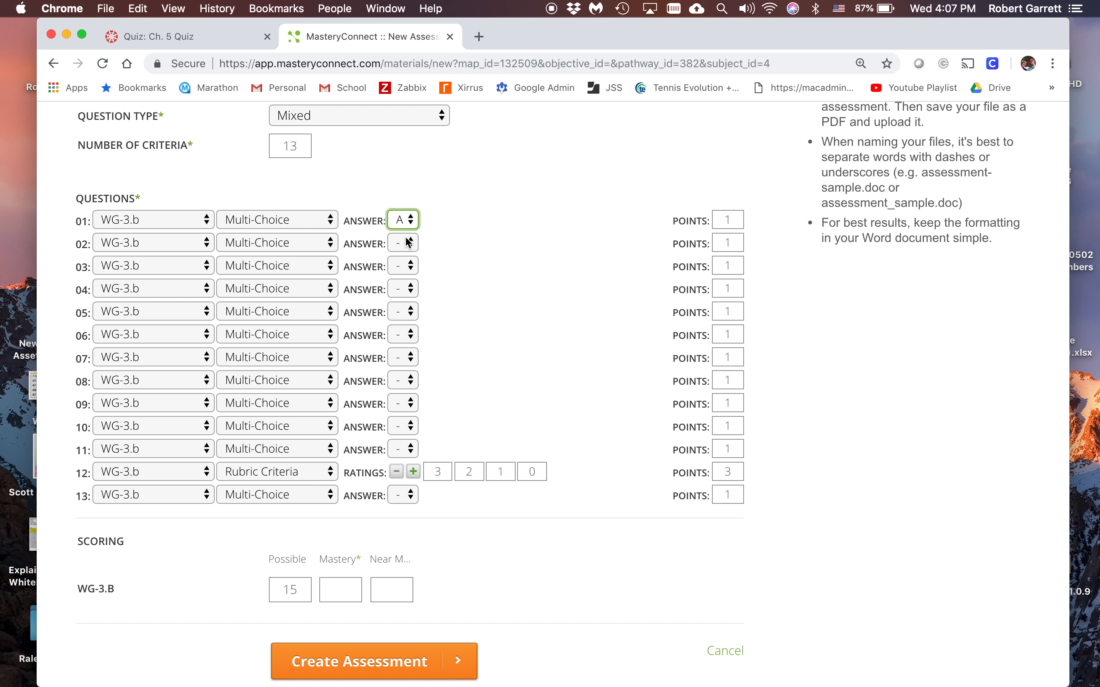
{"action": "left_click", "coordinate": [403, 244]}
{"action": "left_click", "coordinate": [404, 256]}
{"action": "left_click", "coordinate": [404, 250]}
{"action": "left_click", "coordinate": [405, 259]}
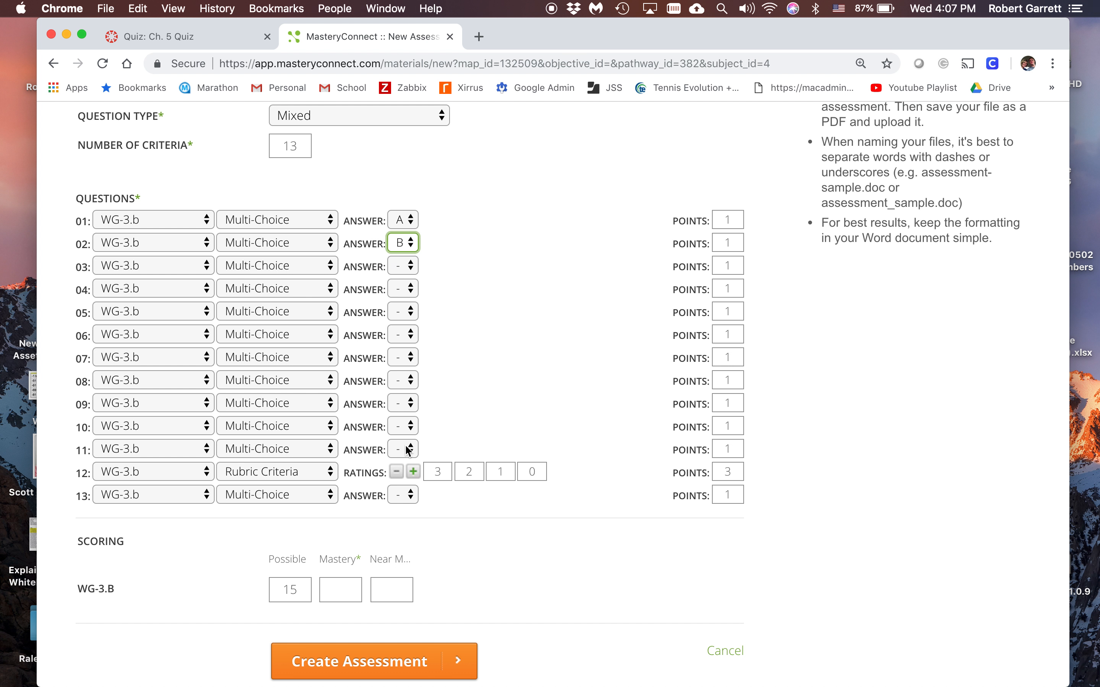
Set the points to 8 for questions 1 through 11 and question 13
{"action": "double_click", "coordinate": [729, 220]}
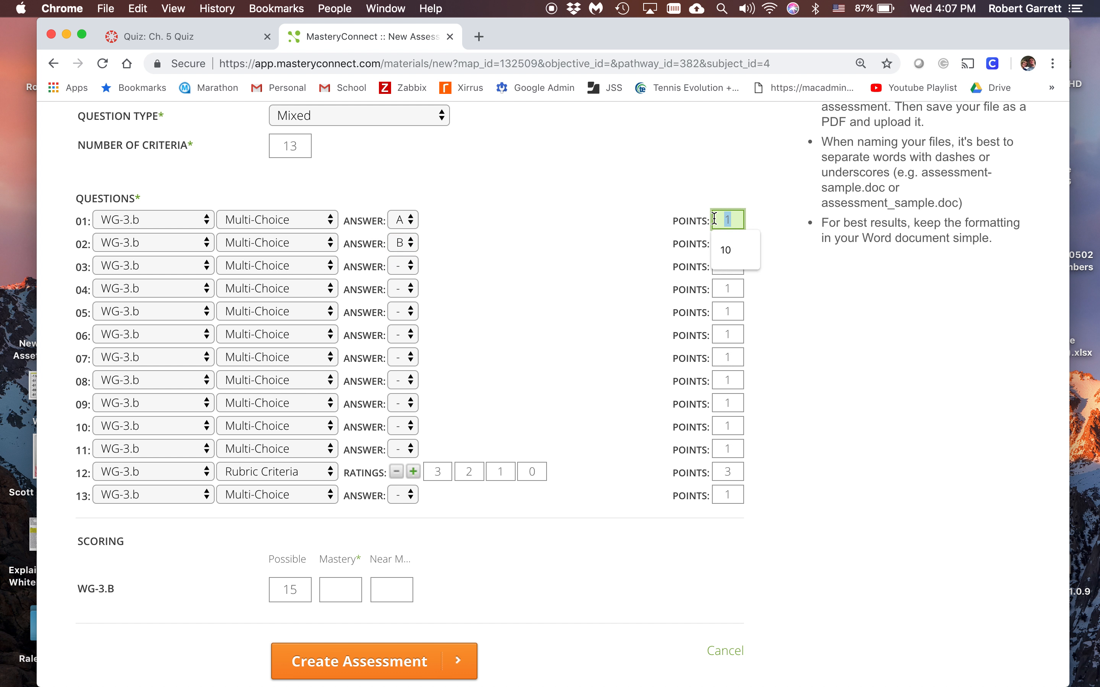
{"action": "type", "text": "8\t8\t8\t8\t8\t8\t8\t8\t8\t8\t8\t\t8"}
{"action": "key", "text": "Tab"}
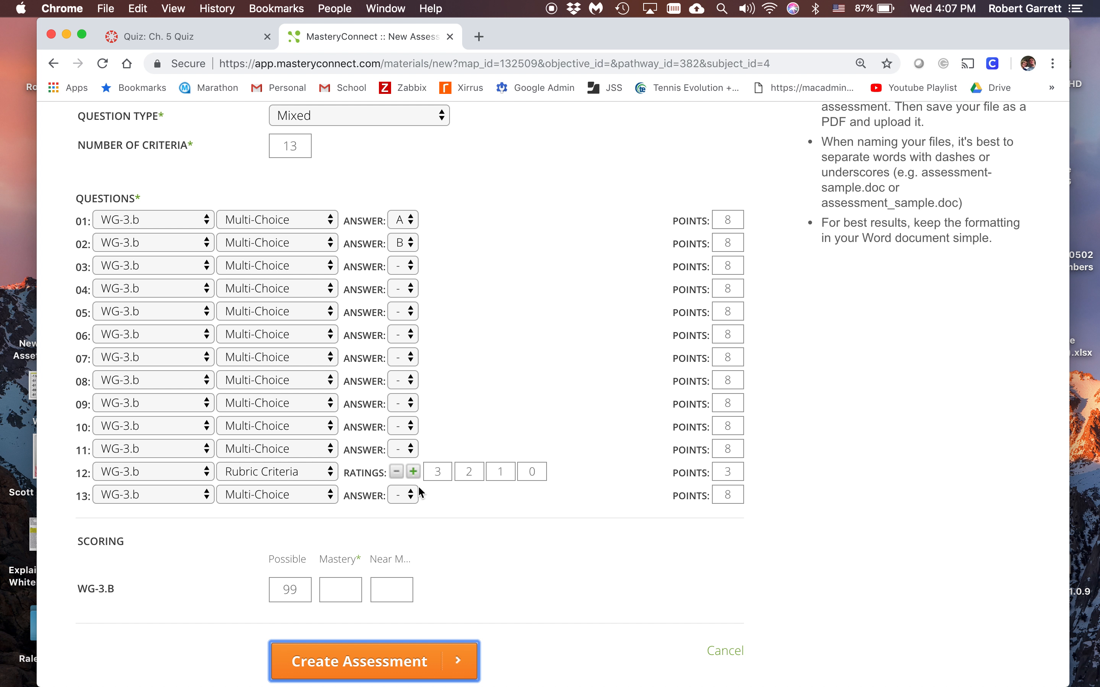
Switch question 12 back to Multi-Choice and set its points to 8
{"action": "left_click", "coordinate": [303, 477]}
{"action": "left_click", "coordinate": [300, 425]}
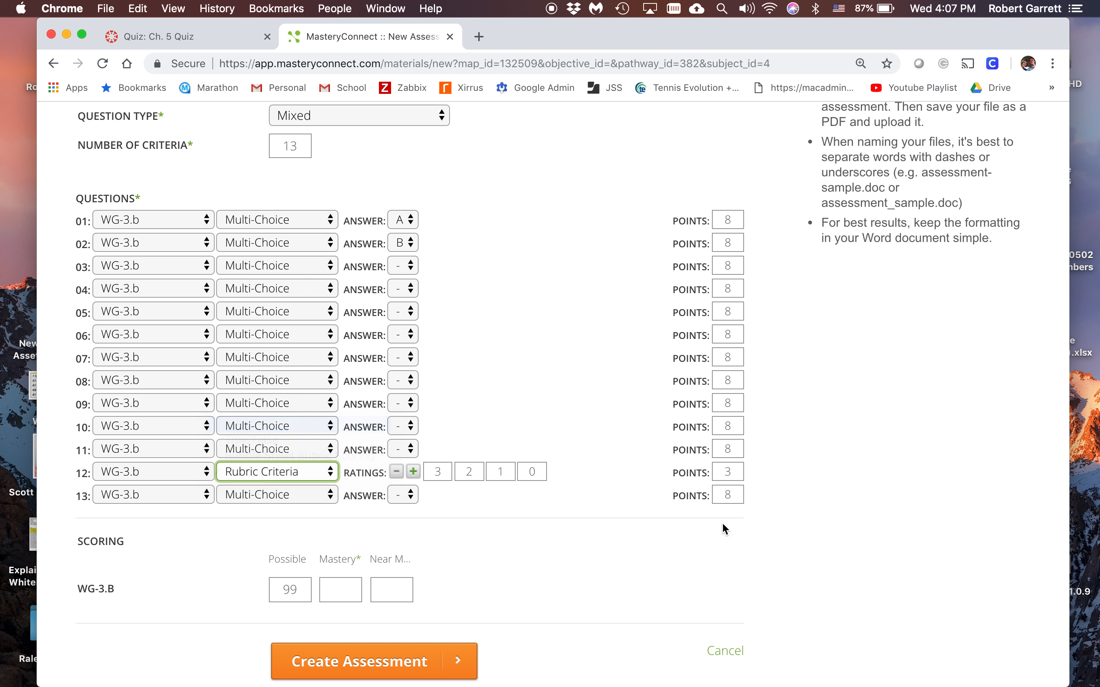
{"action": "left_click", "coordinate": [712, 477]}
{"action": "type", "text": "8"}
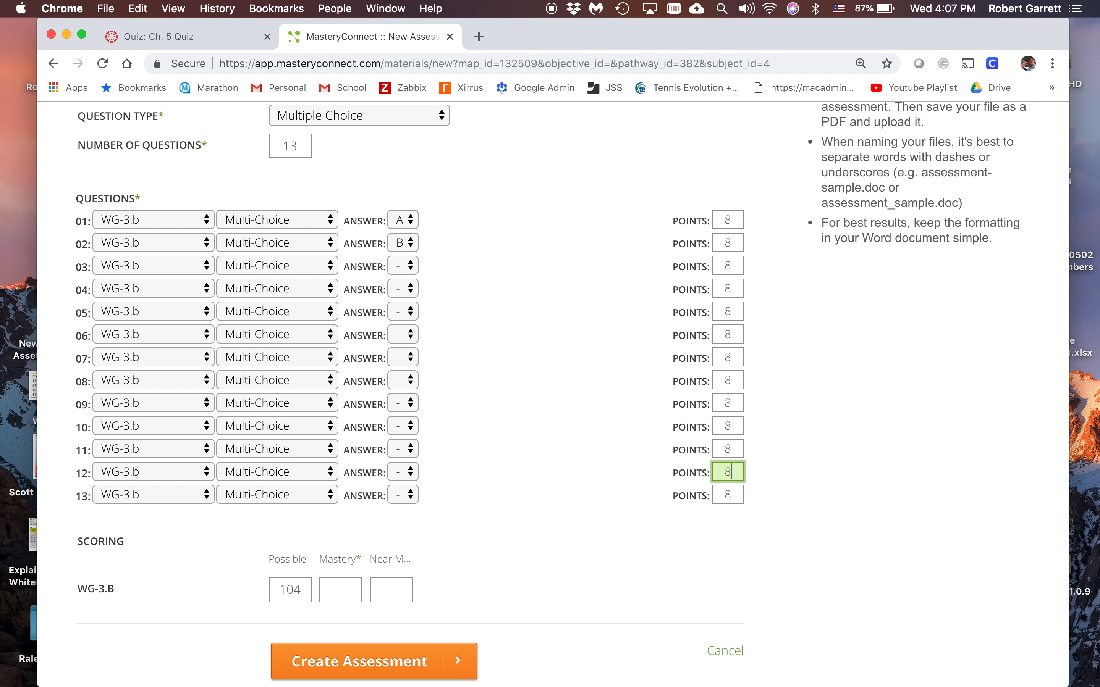
{"action": "left_click", "coordinate": [727, 495]}
Make question 12 a True/False question worth 8 points with True (A) as the answer
{"action": "left_click", "coordinate": [265, 471]}
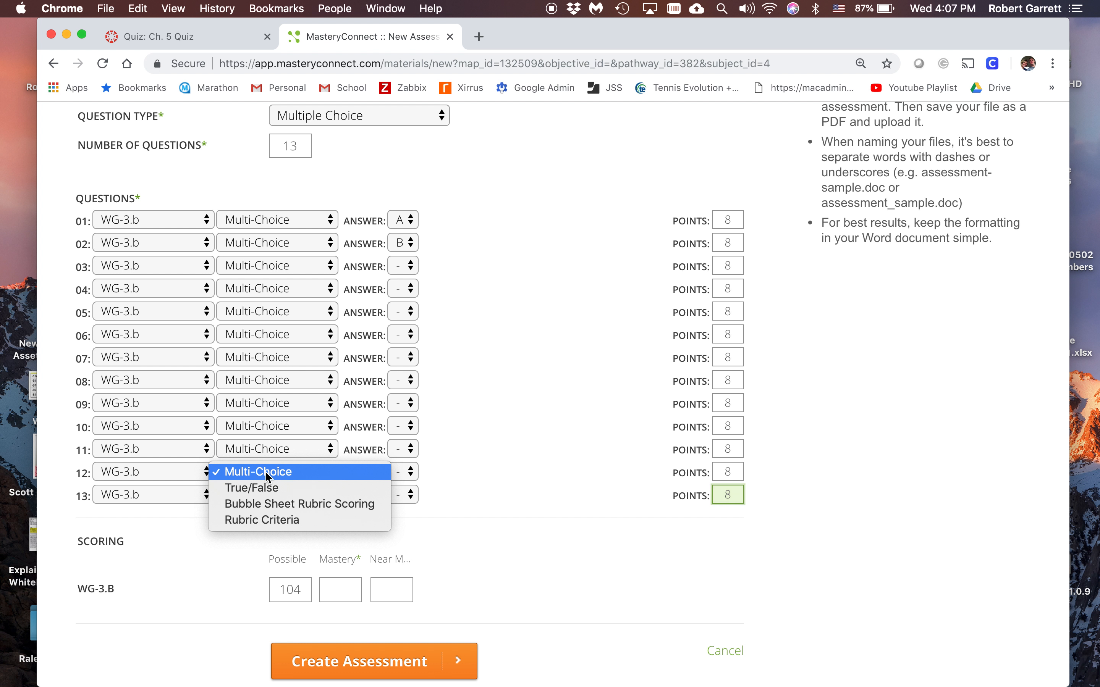
{"action": "left_click", "coordinate": [265, 476]}
{"action": "key", "text": "t"}
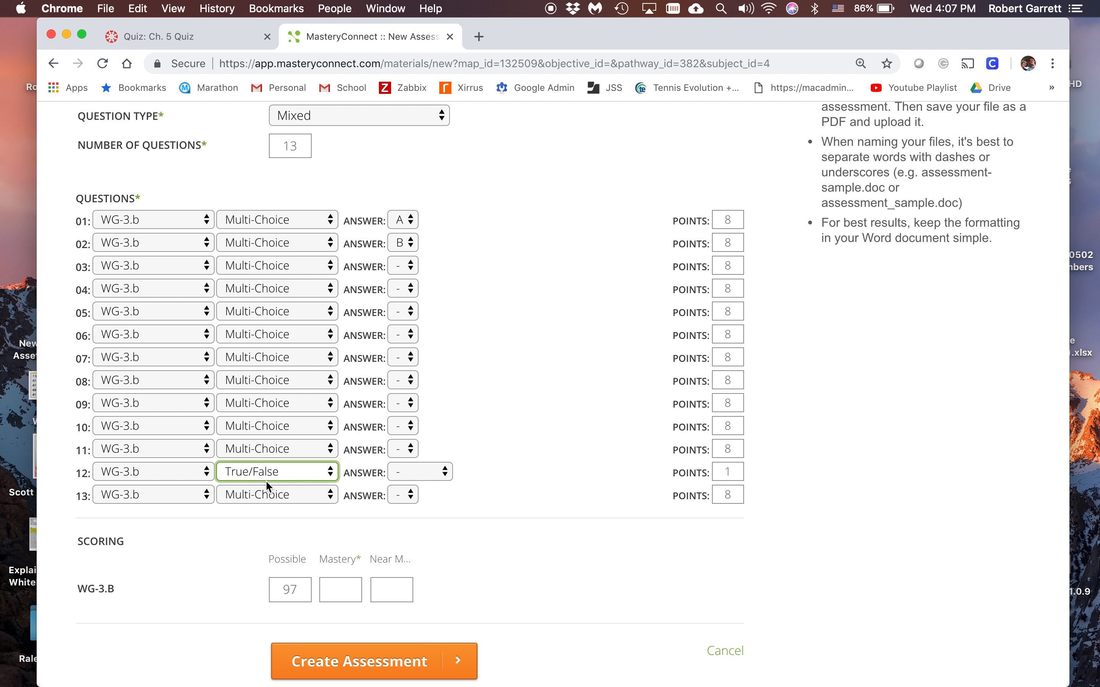
{"action": "left_click", "coordinate": [727, 472]}
{"action": "type", "text": "8"}
{"action": "left_click", "coordinate": [430, 470]}
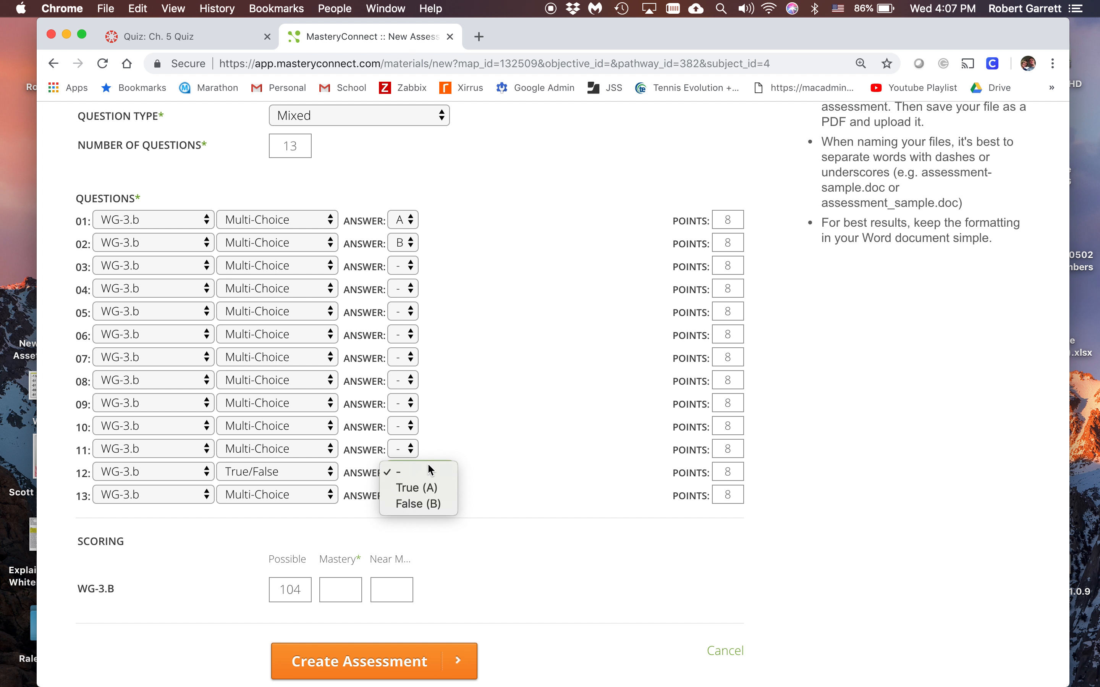
{"action": "left_click", "coordinate": [425, 487]}
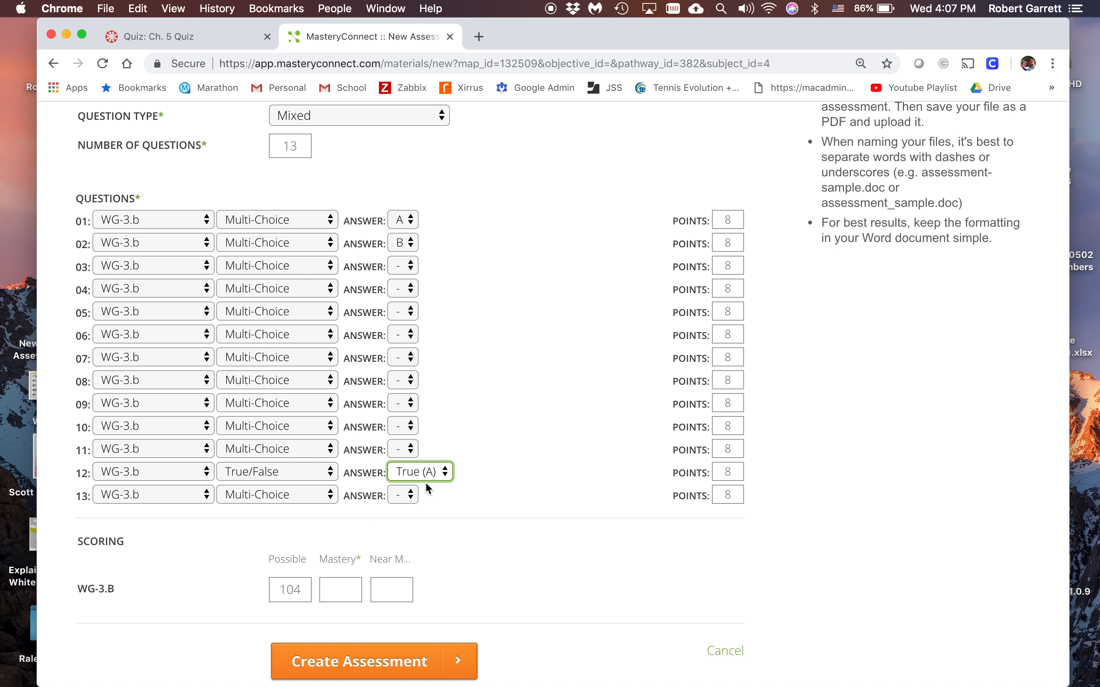
Try Bubble Sheet Rubric Scoring for question 13, then set its type to Rubric Criteria
{"action": "left_click", "coordinate": [304, 498]}
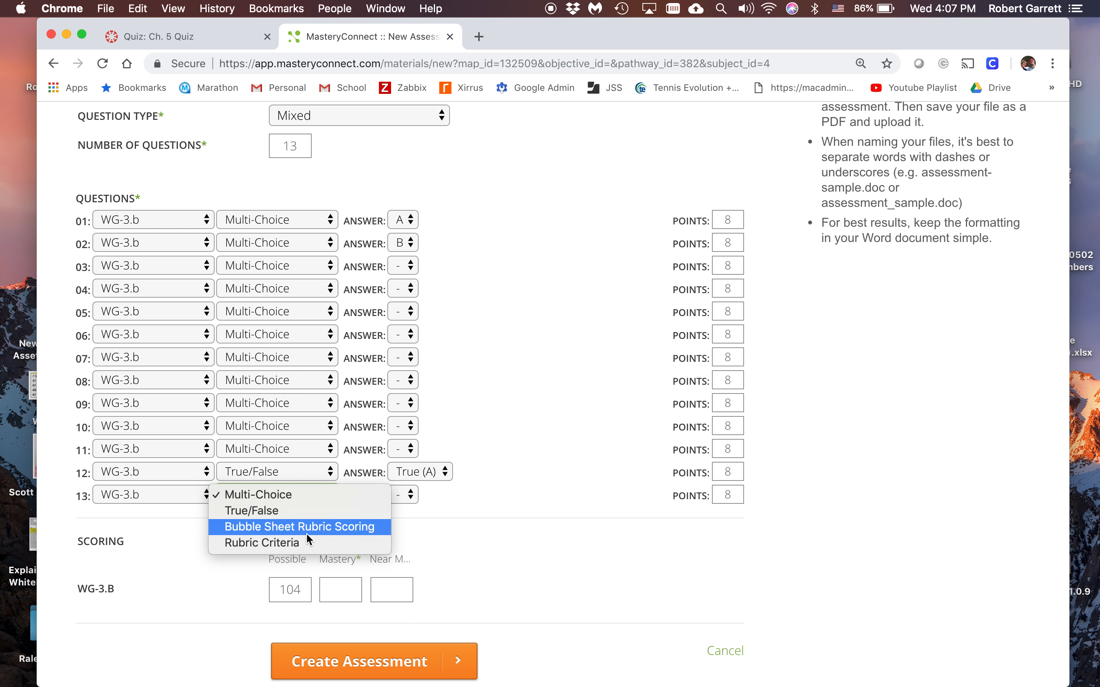
{"action": "left_click", "coordinate": [275, 529]}
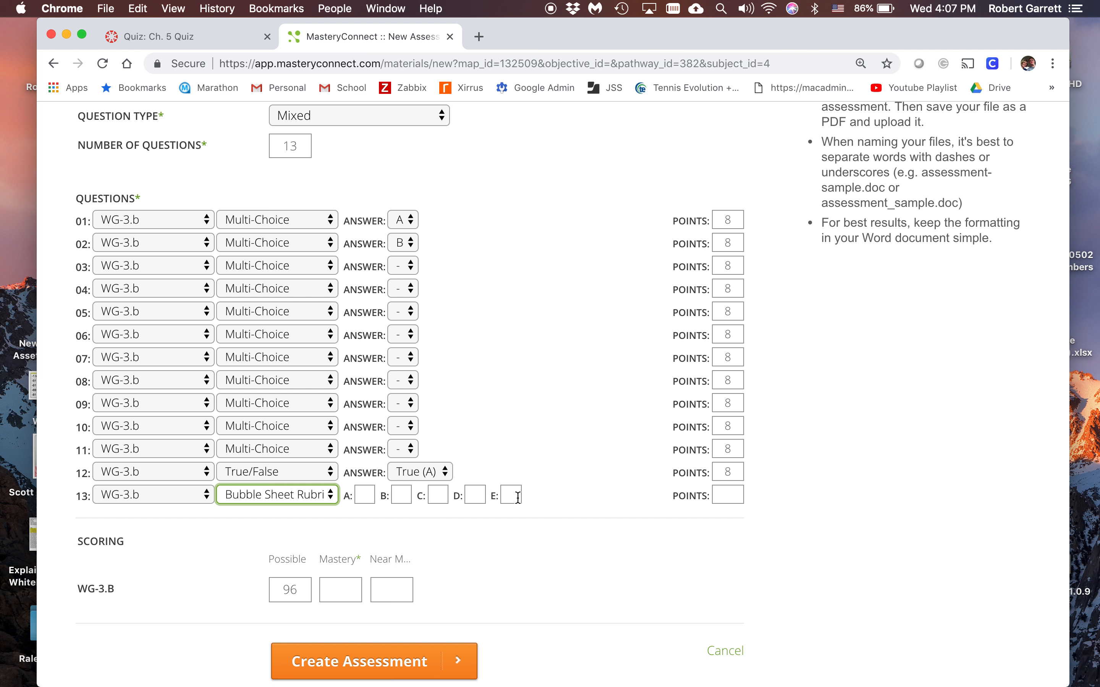
{"action": "left_click", "coordinate": [299, 496]}
{"action": "left_click", "coordinate": [297, 511]}
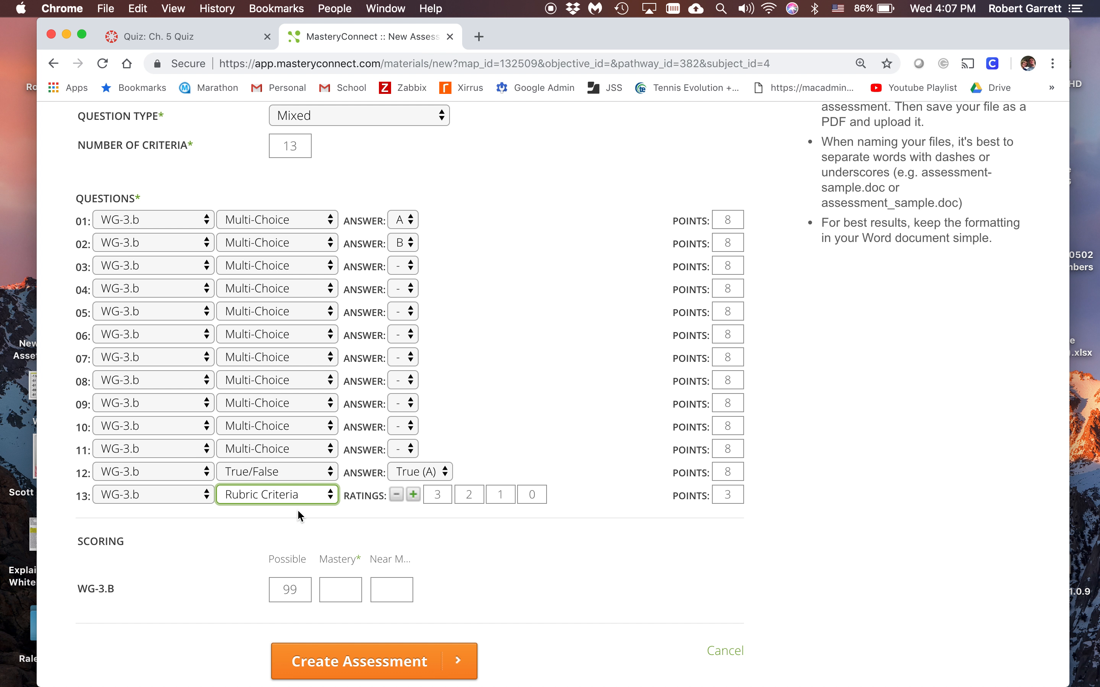
Set the three highest rubric ratings of question 13 to 8, 6 and 4
{"action": "left_click", "coordinate": [438, 494]}
{"action": "type", "text": "8"}
{"action": "type", "text": "6"}
{"action": "left_click_drag", "start_coordinate": [509, 495], "coordinate": [495, 493]}
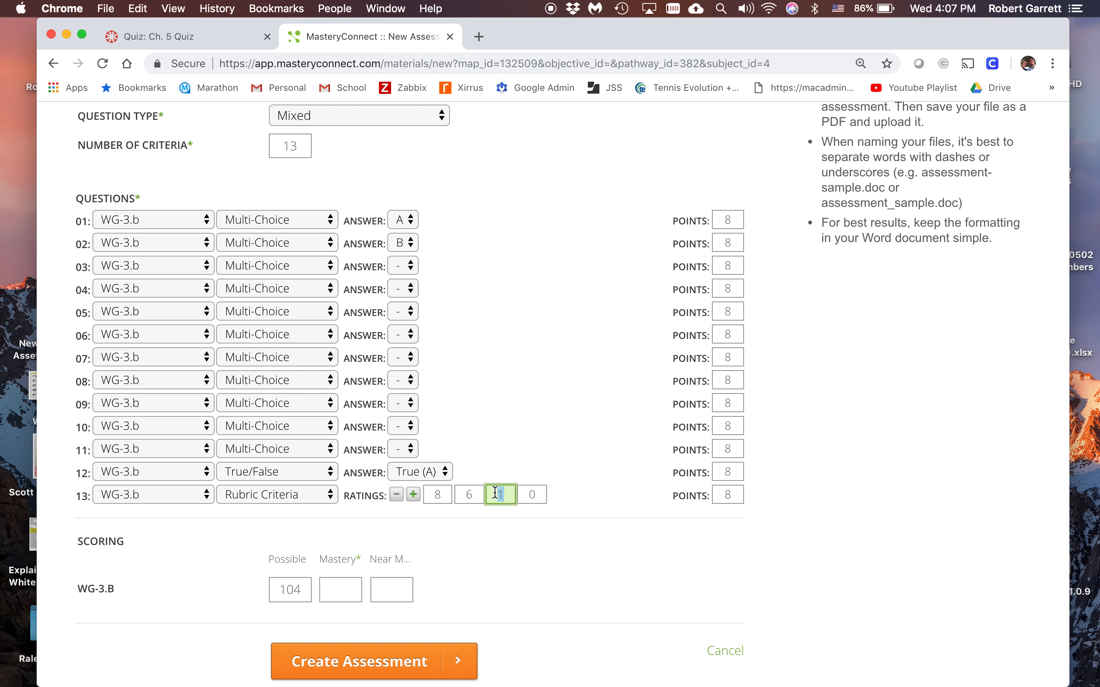
{"action": "type", "text": "4"}
{"action": "left_click", "coordinate": [568, 555]}
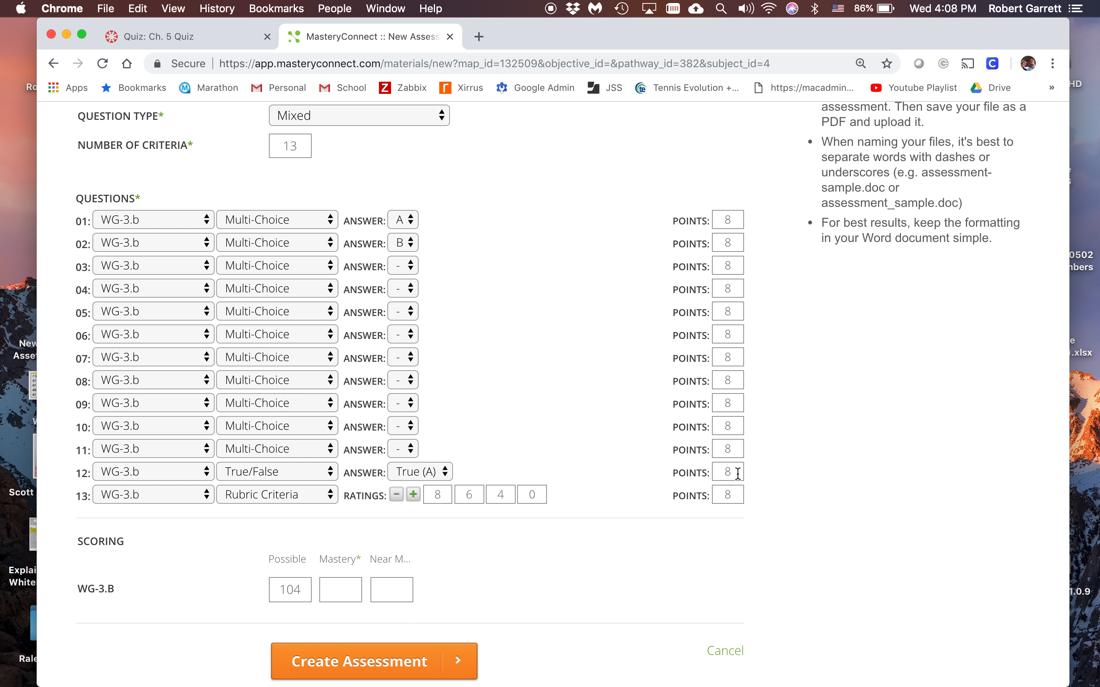
Set the points to 7 for questions 9 through 12
{"action": "left_click_drag", "start_coordinate": [735, 405], "coordinate": [716, 404]}
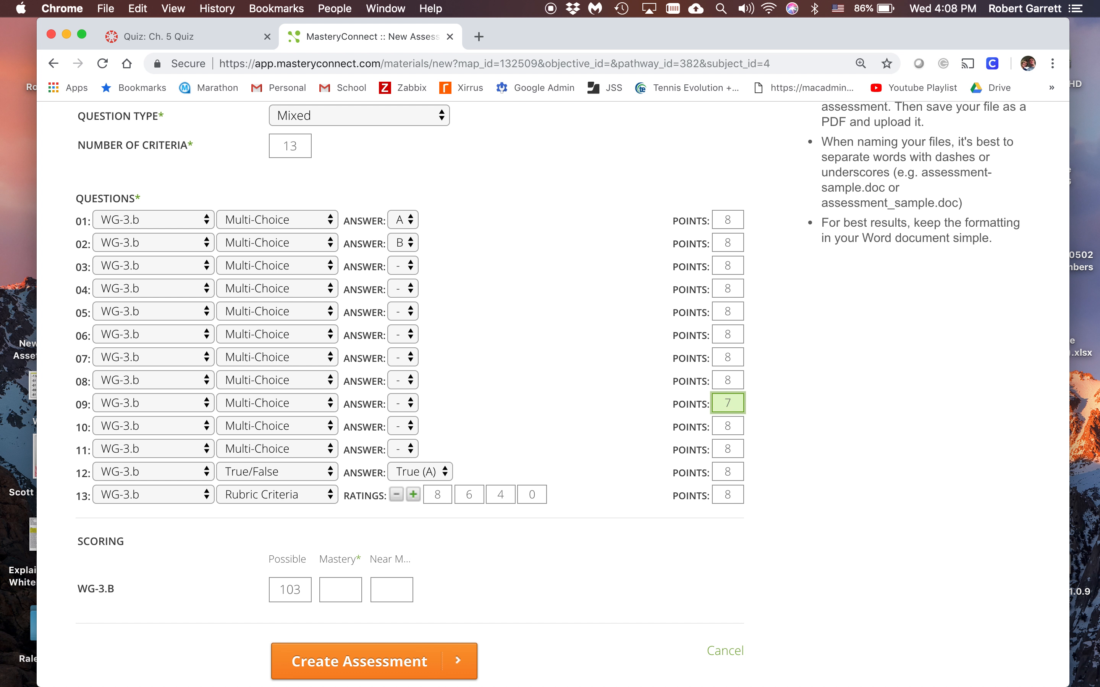
{"action": "key", "text": "Tab"}
{"action": "type", "text": "7"}
{"action": "key", "text": "Tab"}
{"action": "type", "text": "7"}
{"action": "key", "text": "Tab"}
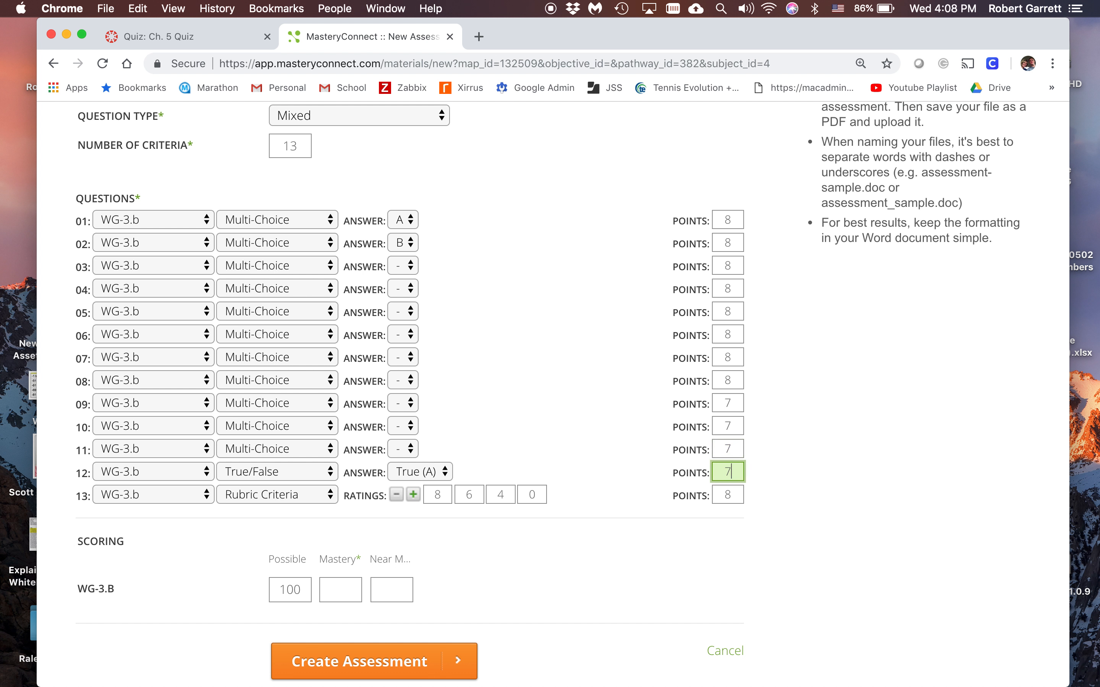
{"action": "left_click", "coordinate": [800, 529]}
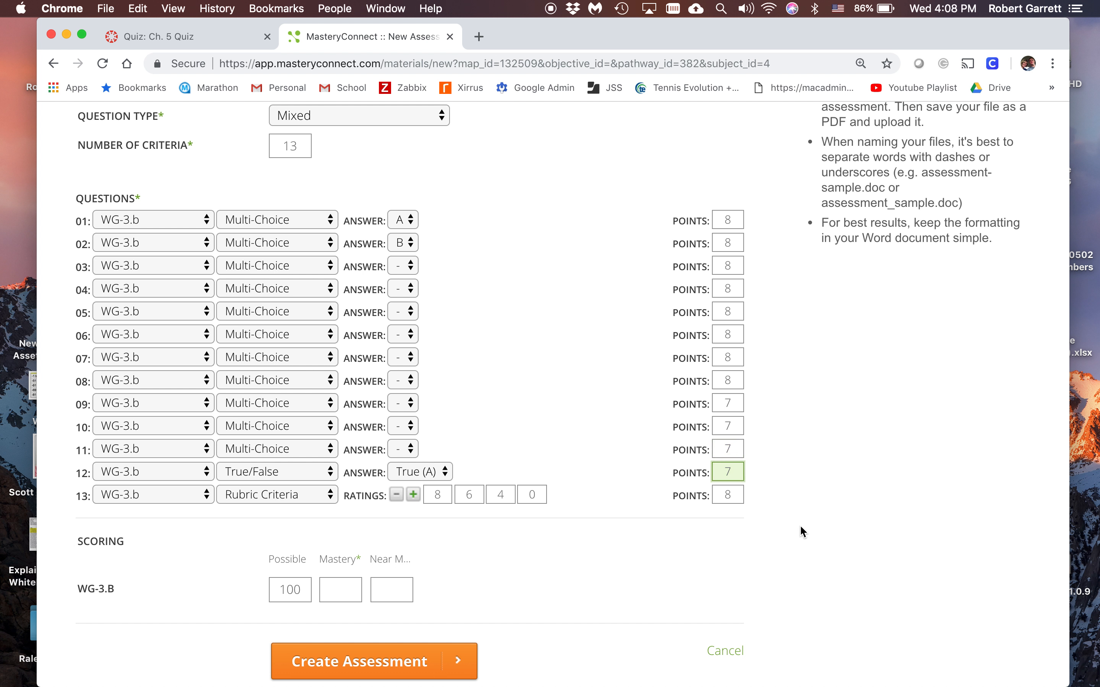
Set the WG-3.B scoring thresholds to 80 for mastery and 66 for near mastery
{"action": "left_click", "coordinate": [348, 595]}
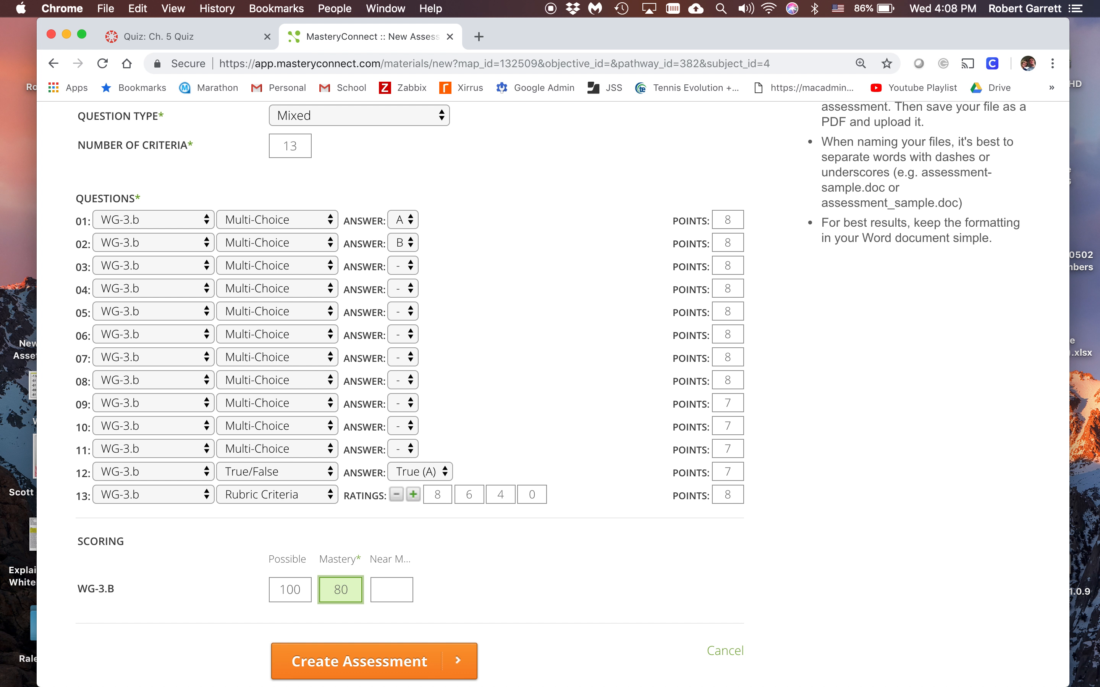
{"action": "key", "text": "Tab"}
{"action": "type", "text": "66"}
{"action": "left_click", "coordinate": [457, 621]}
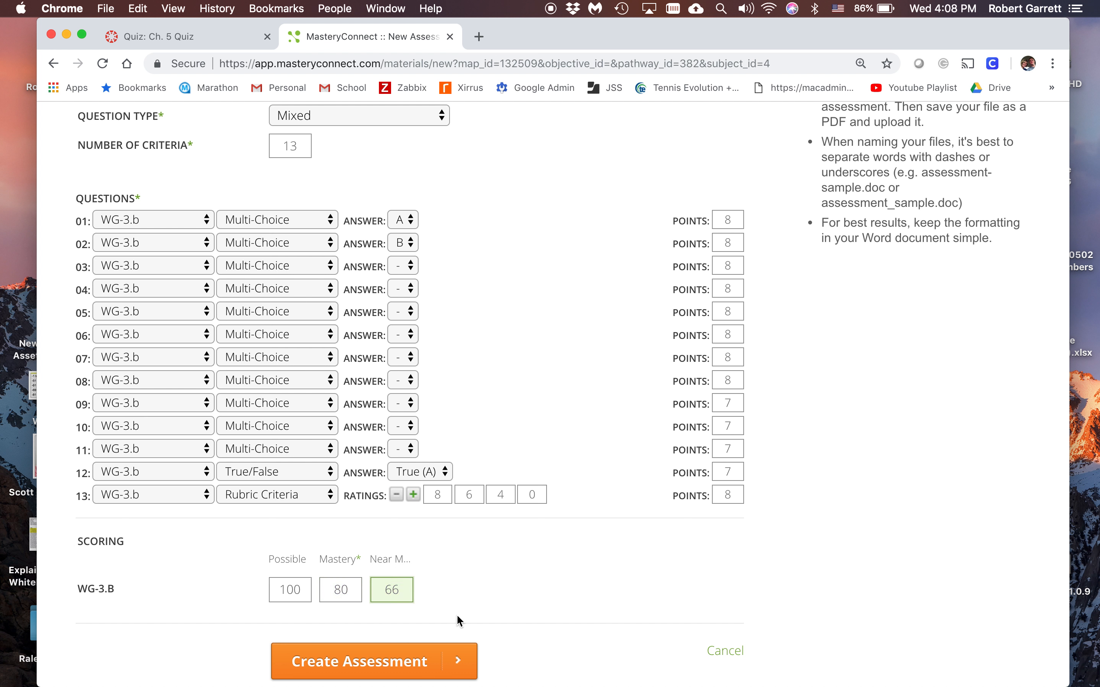
Assign standard WG-5.a to questions 2 and 3, WG-5.d to question 4, and WG-3.c to question 7
{"action": "scroll", "coordinate": [535, 536], "scroll_direction": "up", "scroll_amount": 10}
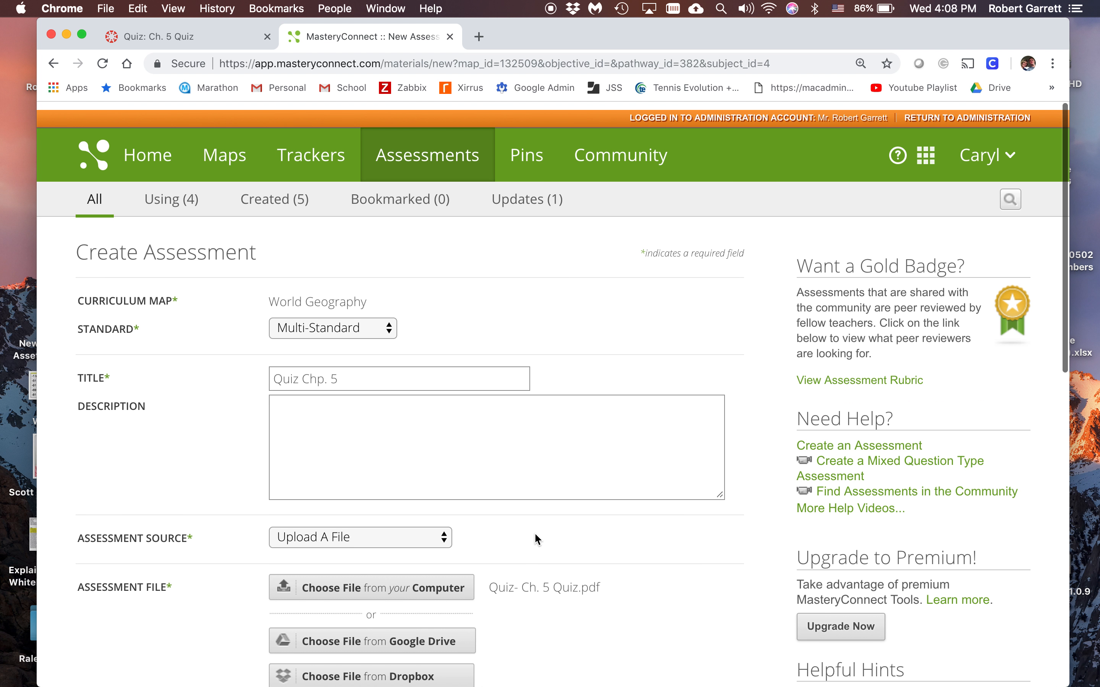
{"action": "scroll", "coordinate": [536, 538], "scroll_direction": "down", "scroll_amount": 10}
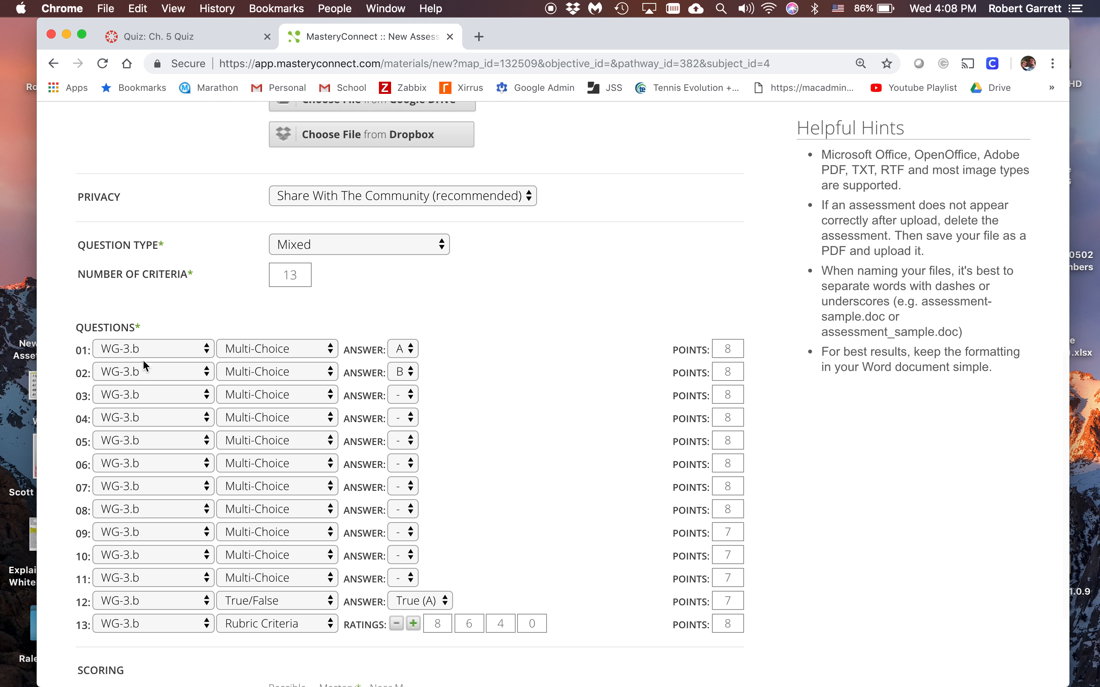
{"action": "left_click", "coordinate": [143, 382]}
{"action": "left_click", "coordinate": [142, 388]}
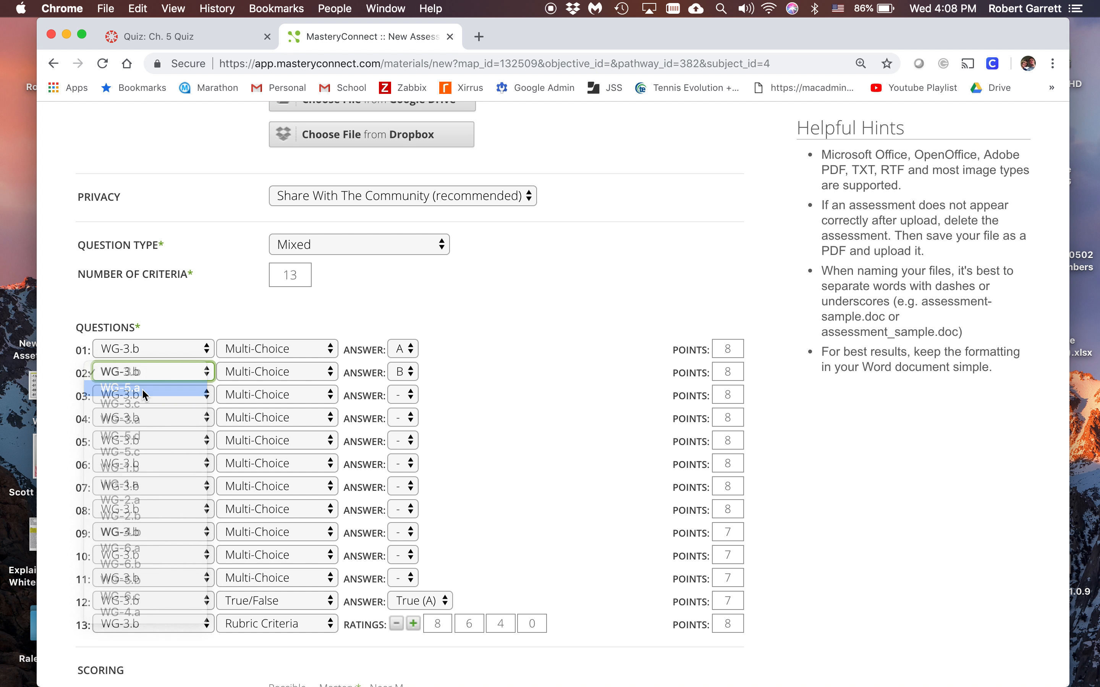
{"action": "left_click", "coordinate": [143, 394]}
{"action": "left_click", "coordinate": [148, 414]}
{"action": "left_click", "coordinate": [153, 417]}
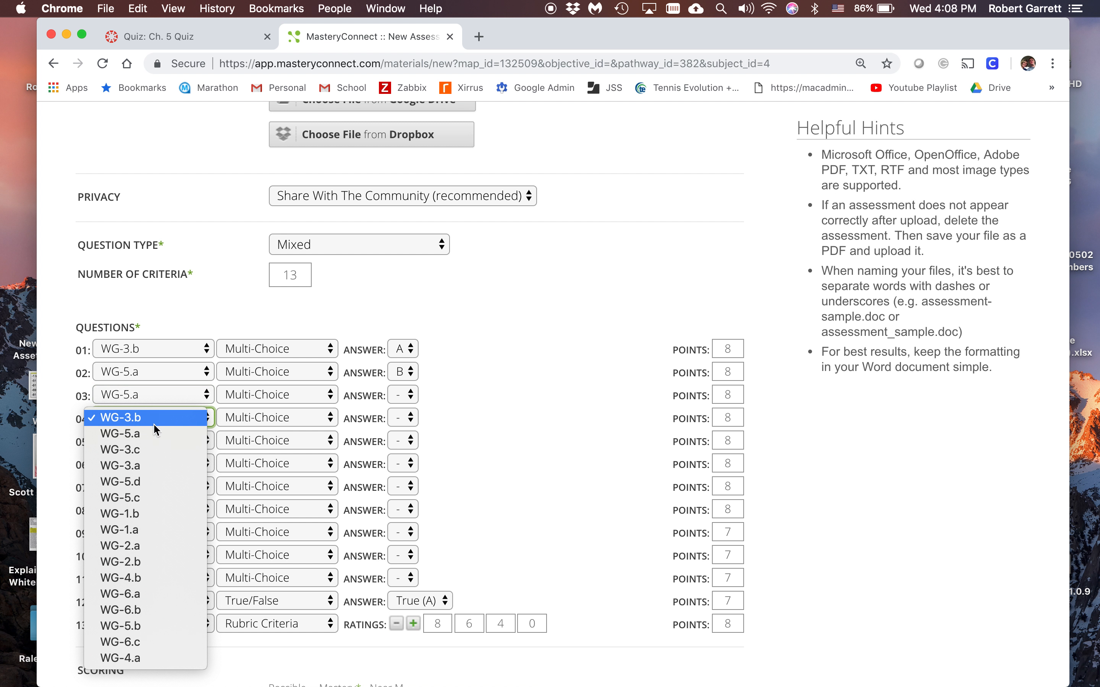
{"action": "left_click", "coordinate": [162, 482]}
{"action": "left_click", "coordinate": [175, 492]}
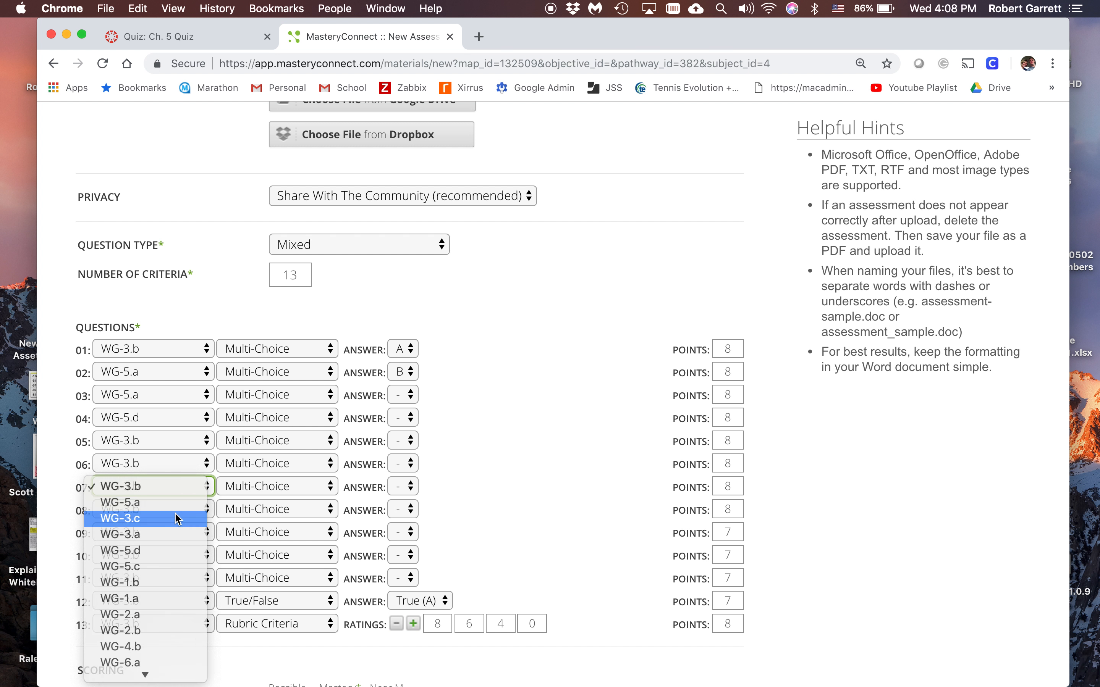
{"action": "left_click", "coordinate": [178, 521]}
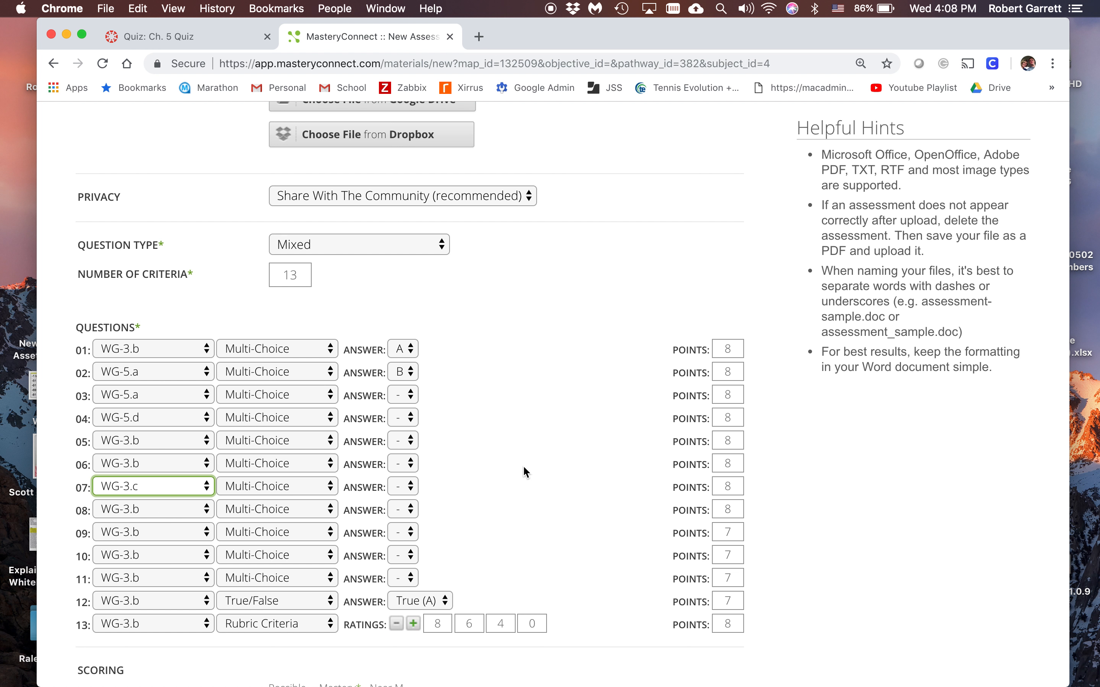
Set the correct answer to A for questions 3 through 7
{"action": "scroll", "coordinate": [523, 465], "scroll_direction": "down", "scroll_amount": 3}
{"action": "left_click", "coordinate": [411, 321]}
{"action": "left_click", "coordinate": [406, 319]}
{"action": "left_click", "coordinate": [407, 318]}
{"action": "left_click", "coordinate": [400, 329]}
{"action": "left_click", "coordinate": [411, 335]}
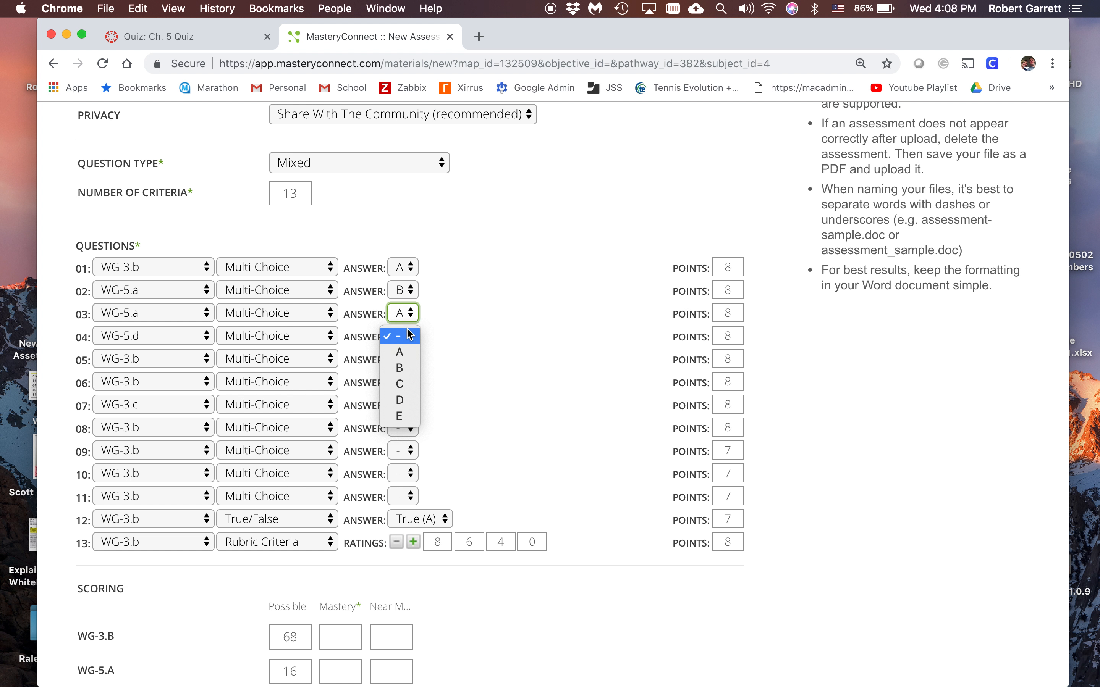
{"action": "left_click", "coordinate": [406, 351]}
{"action": "left_click", "coordinate": [407, 363]}
{"action": "left_click", "coordinate": [406, 375]}
{"action": "left_click", "coordinate": [405, 382]}
{"action": "left_click", "coordinate": [405, 400]}
{"action": "left_click", "coordinate": [408, 411]}
{"action": "left_click", "coordinate": [406, 421]}
Set the correct answer to A for questions 8 through 11
{"action": "left_click", "coordinate": [408, 428]}
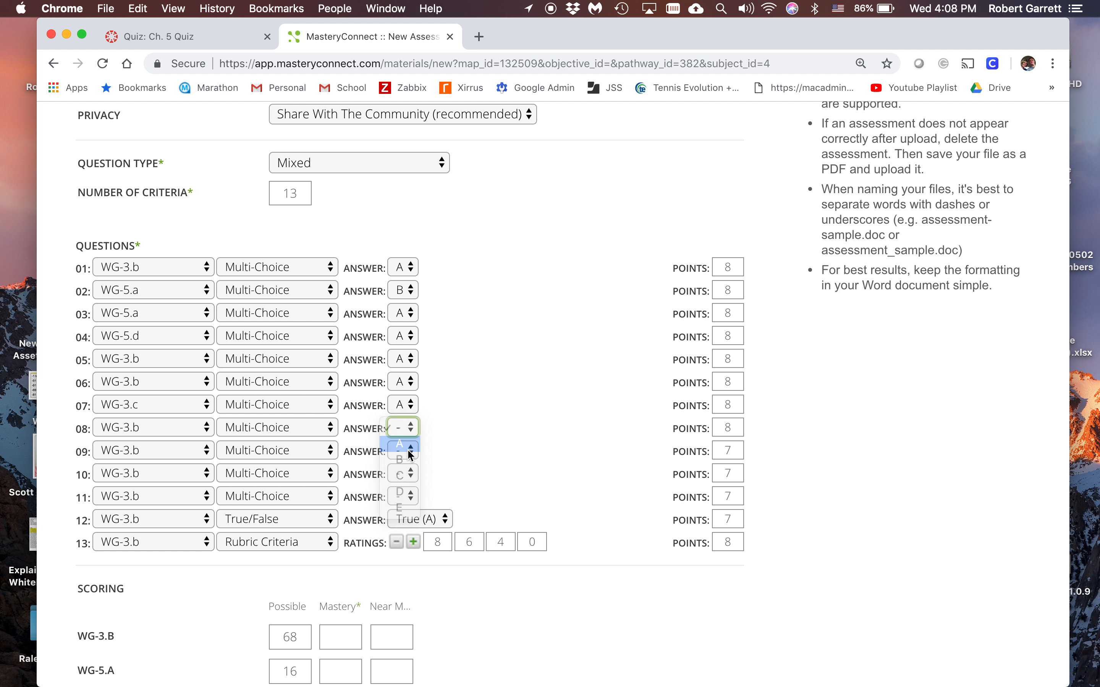
{"action": "left_click", "coordinate": [407, 447]}
{"action": "left_click", "coordinate": [408, 451]}
{"action": "left_click", "coordinate": [409, 470]}
{"action": "left_click", "coordinate": [411, 475]}
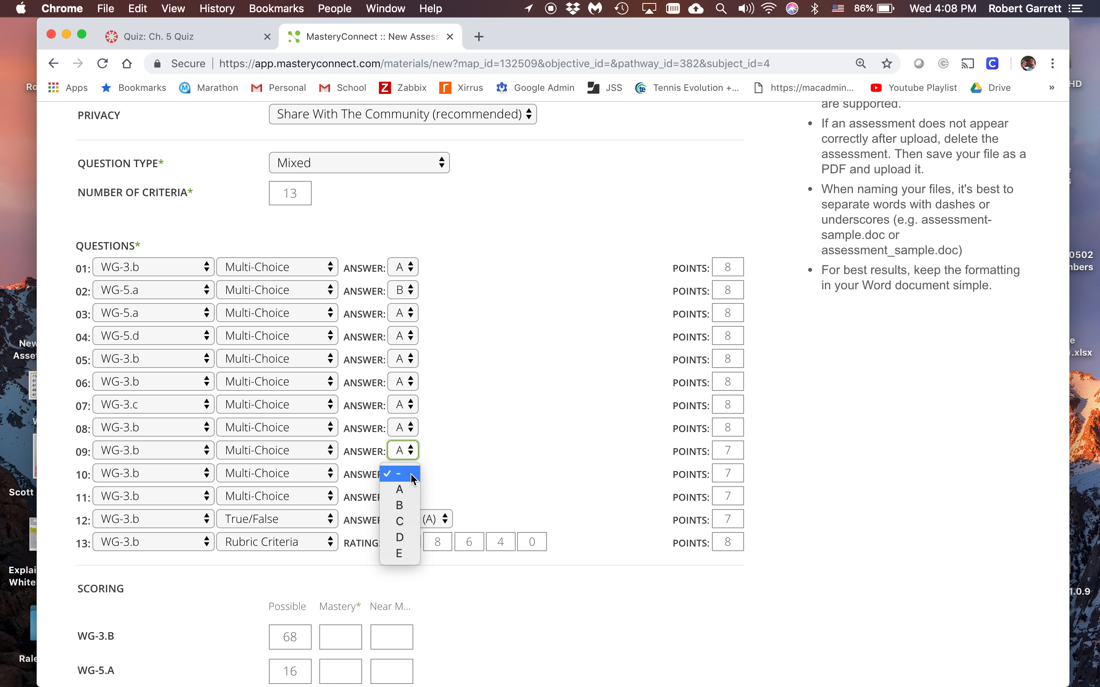
{"action": "left_click", "coordinate": [413, 491]}
{"action": "left_click", "coordinate": [409, 499]}
{"action": "left_click", "coordinate": [409, 503]}
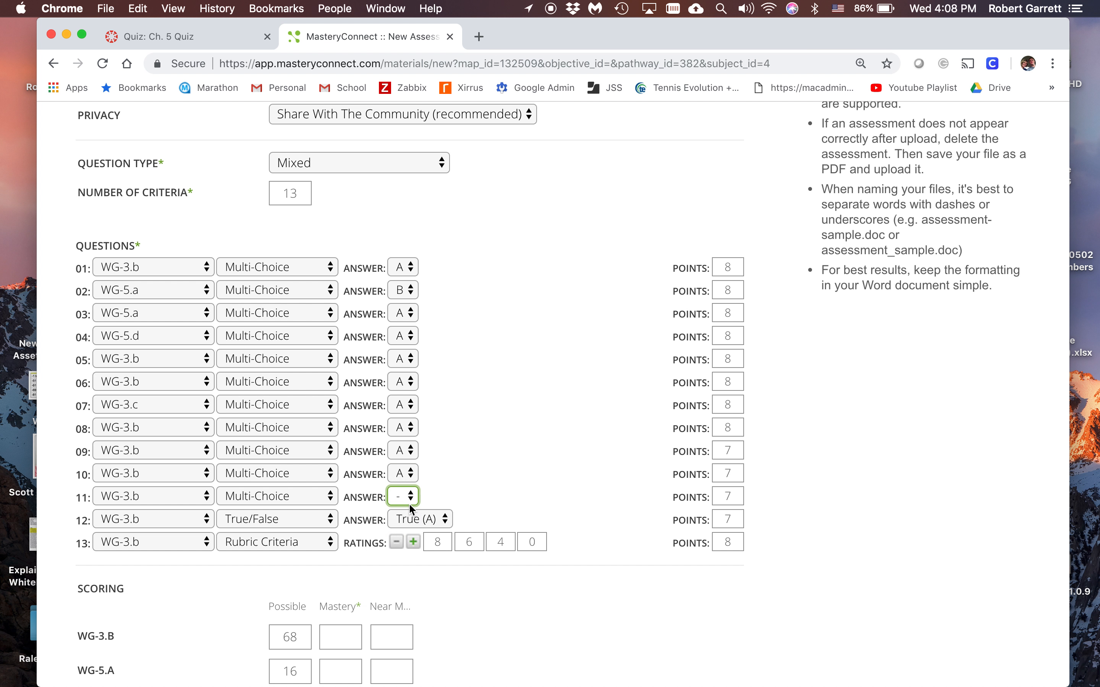
{"action": "left_click", "coordinate": [409, 503]}
{"action": "left_click", "coordinate": [416, 510]}
Review the assessment's standard, title, source file, privacy, question types, answers and points, keeping it shared with the community
{"action": "scroll", "coordinate": [633, 617], "scroll_direction": "up", "scroll_amount": 10}
{"action": "scroll", "coordinate": [633, 617], "scroll_direction": "up", "scroll_amount": 2}
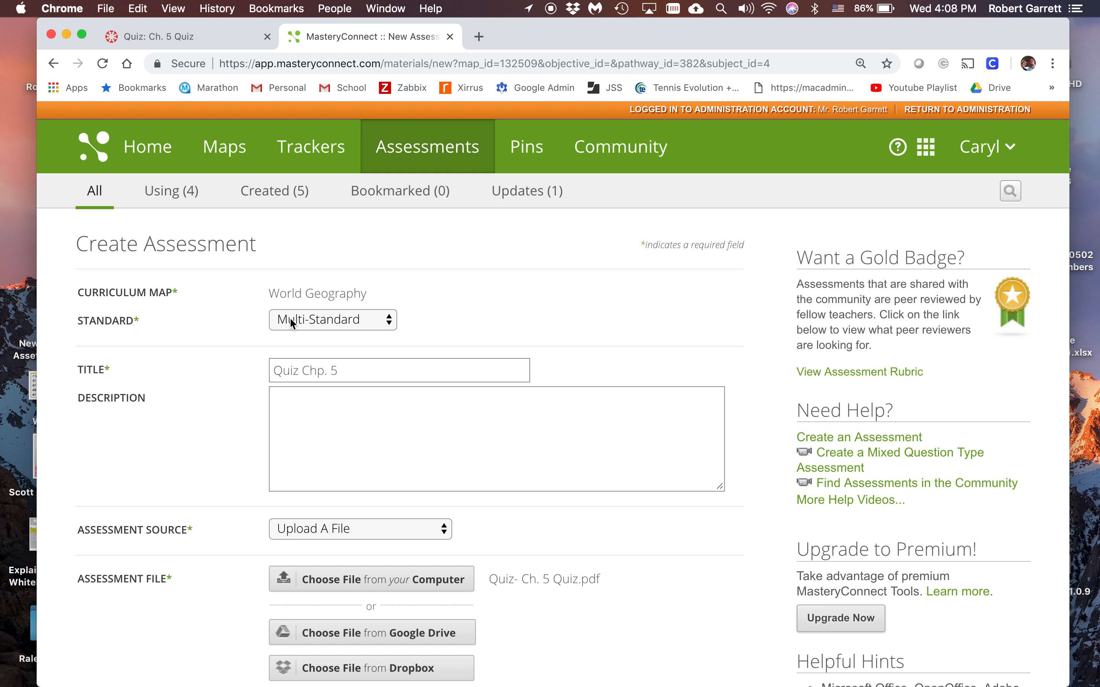
{"action": "scroll", "coordinate": [392, 391], "scroll_direction": "down", "scroll_amount": 4}
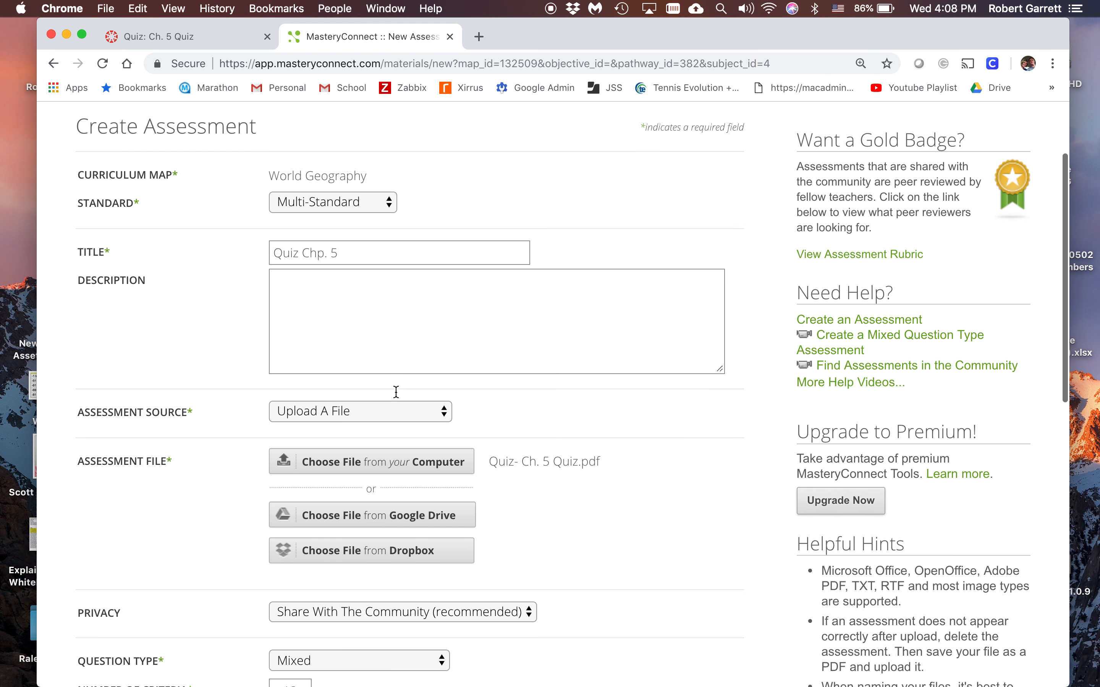
{"action": "scroll", "coordinate": [525, 454], "scroll_direction": "down", "scroll_amount": 3}
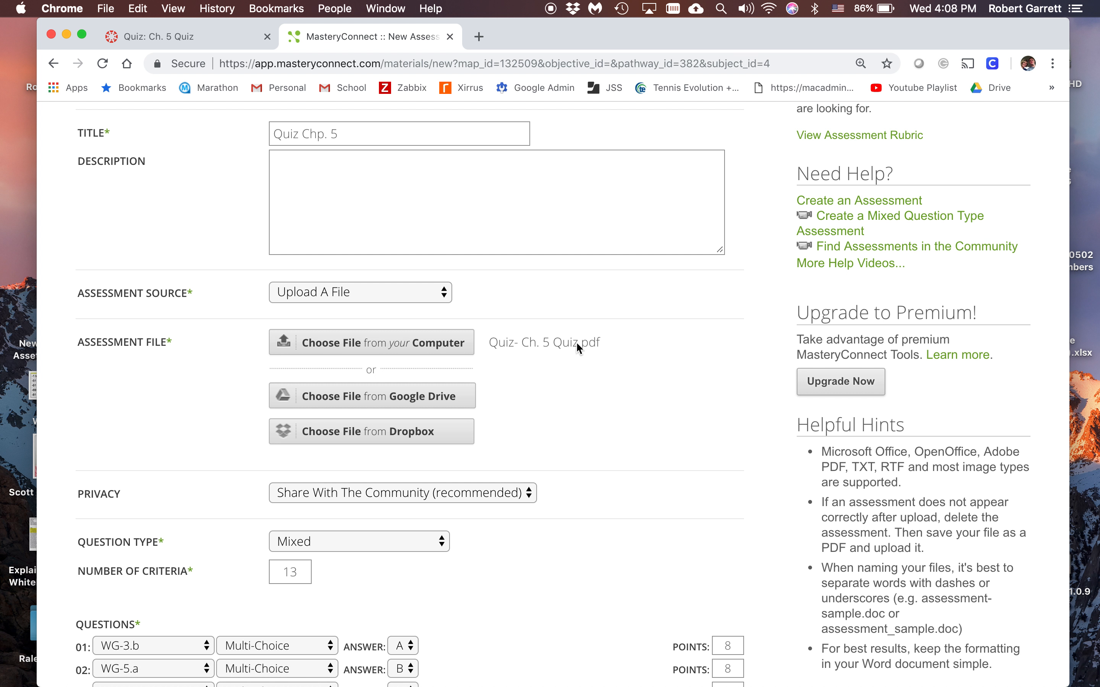
{"action": "scroll", "coordinate": [577, 418], "scroll_direction": "down", "scroll_amount": 5}
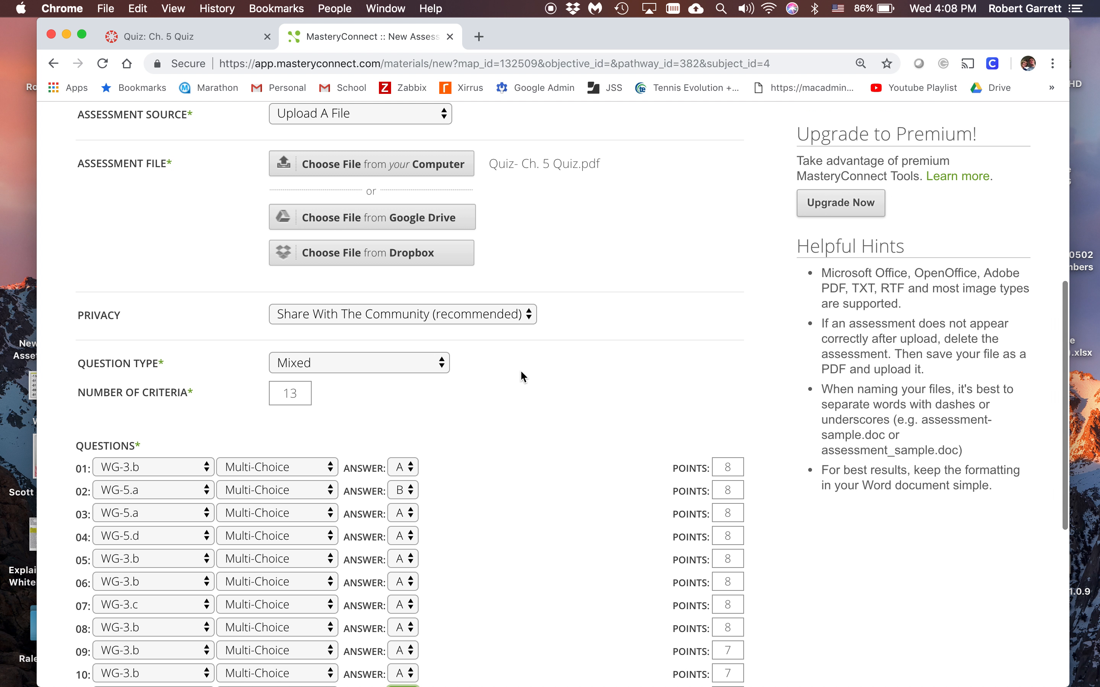
{"action": "left_click", "coordinate": [460, 321]}
{"action": "left_click", "coordinate": [425, 316]}
{"action": "scroll", "coordinate": [533, 429], "scroll_direction": "down", "scroll_amount": 4}
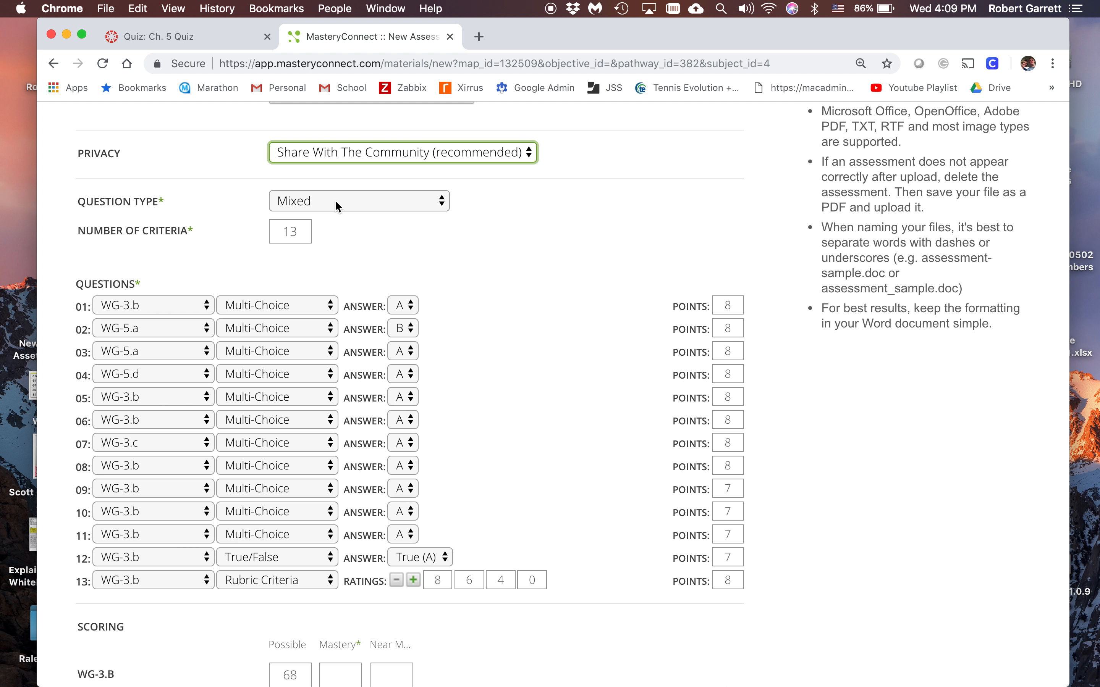
{"action": "scroll", "coordinate": [510, 405], "scroll_direction": "down", "scroll_amount": 4}
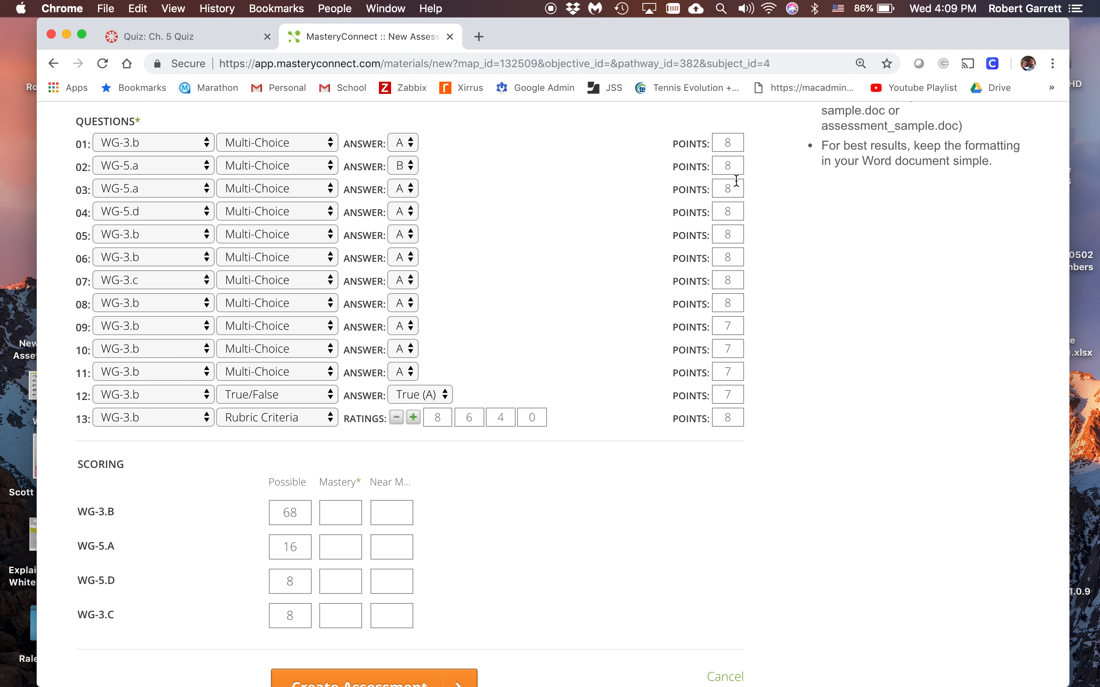
Set the mastery and near-mastery scores to 60 and 50 for WG-3.B, and to 10 and 5 for WG-5.A
{"action": "scroll", "coordinate": [664, 504], "scroll_direction": "down", "scroll_amount": 2}
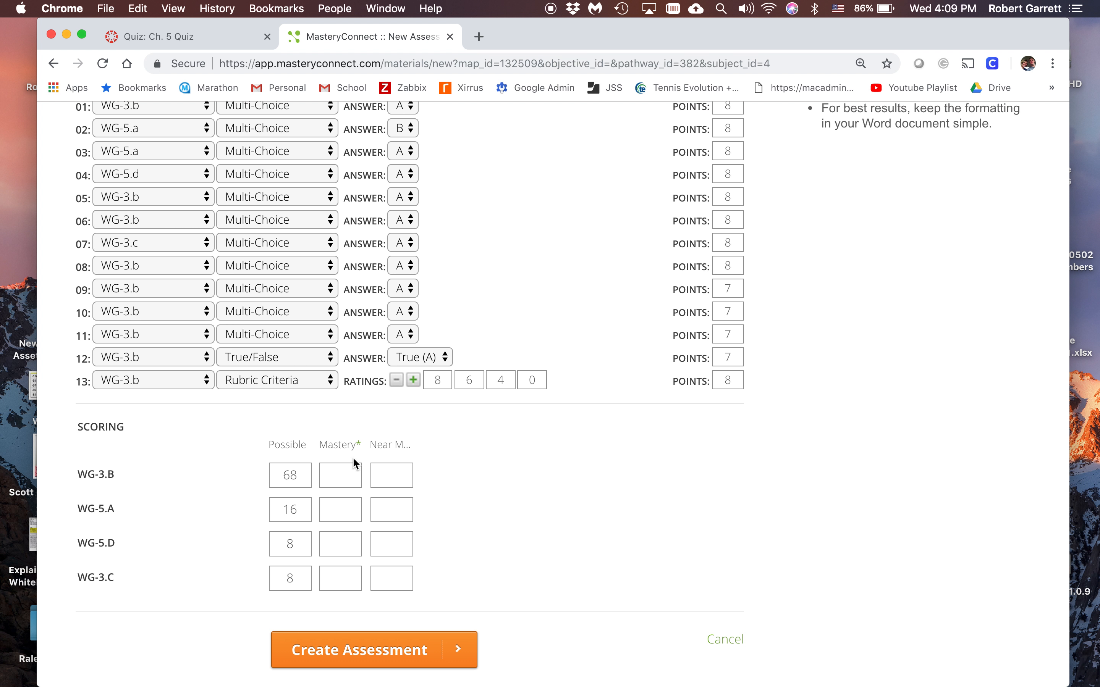
{"action": "left_click", "coordinate": [348, 480]}
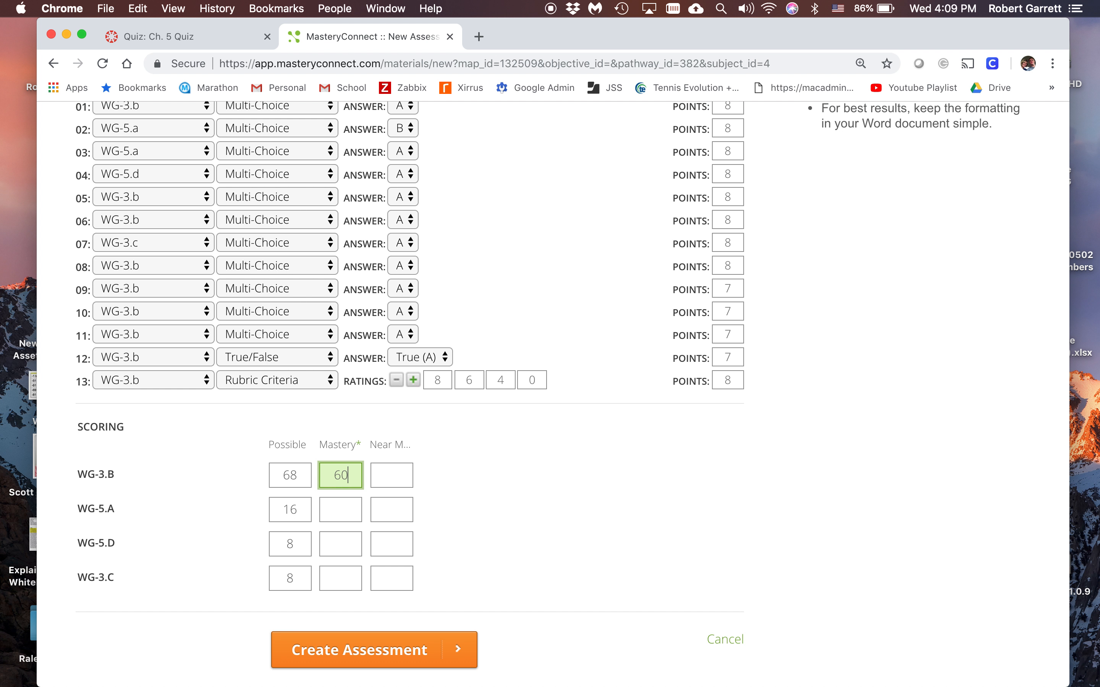
{"action": "key", "text": "Tab"}
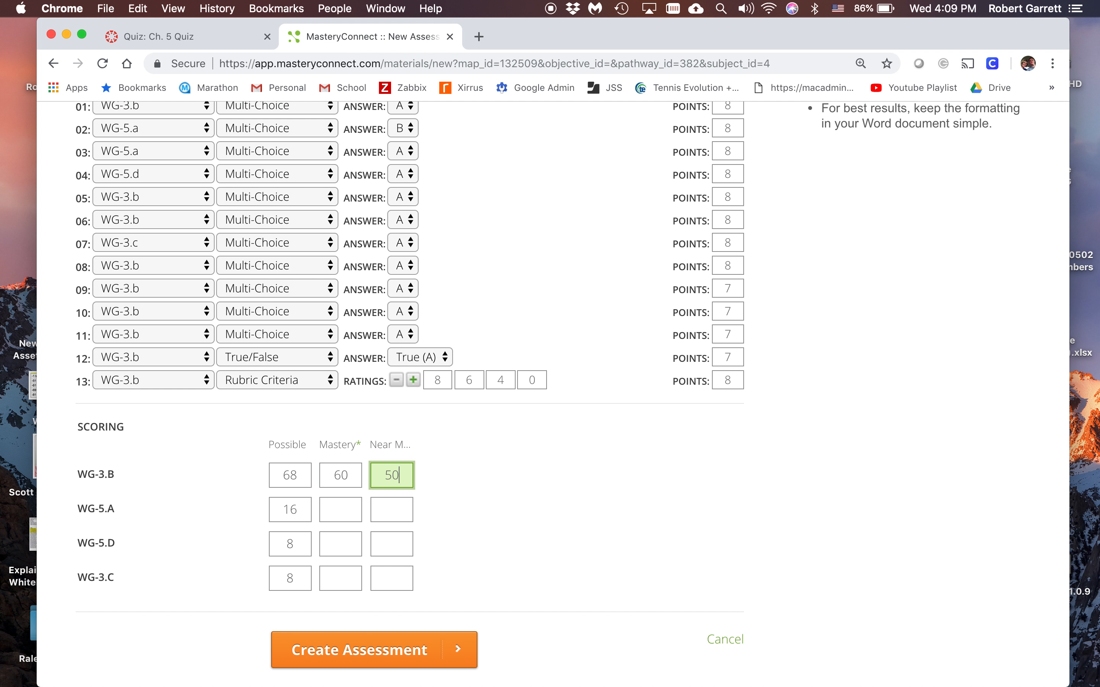
{"action": "key", "text": "Tab"}
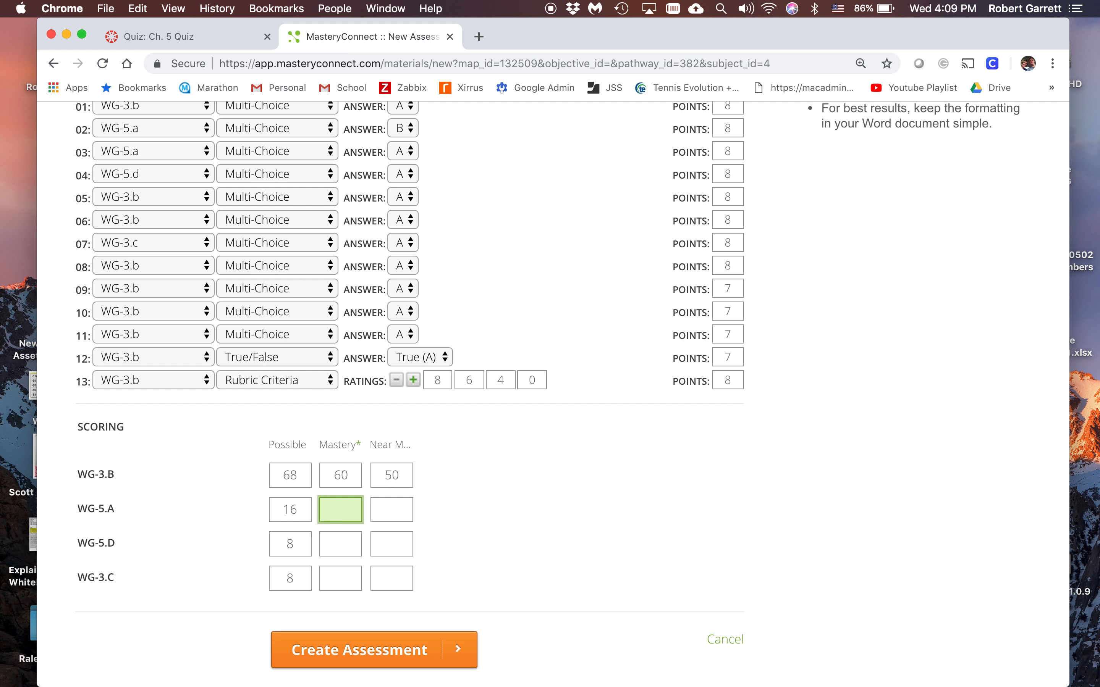
{"action": "type", "text": "10"}
{"action": "key", "text": "Tab"}
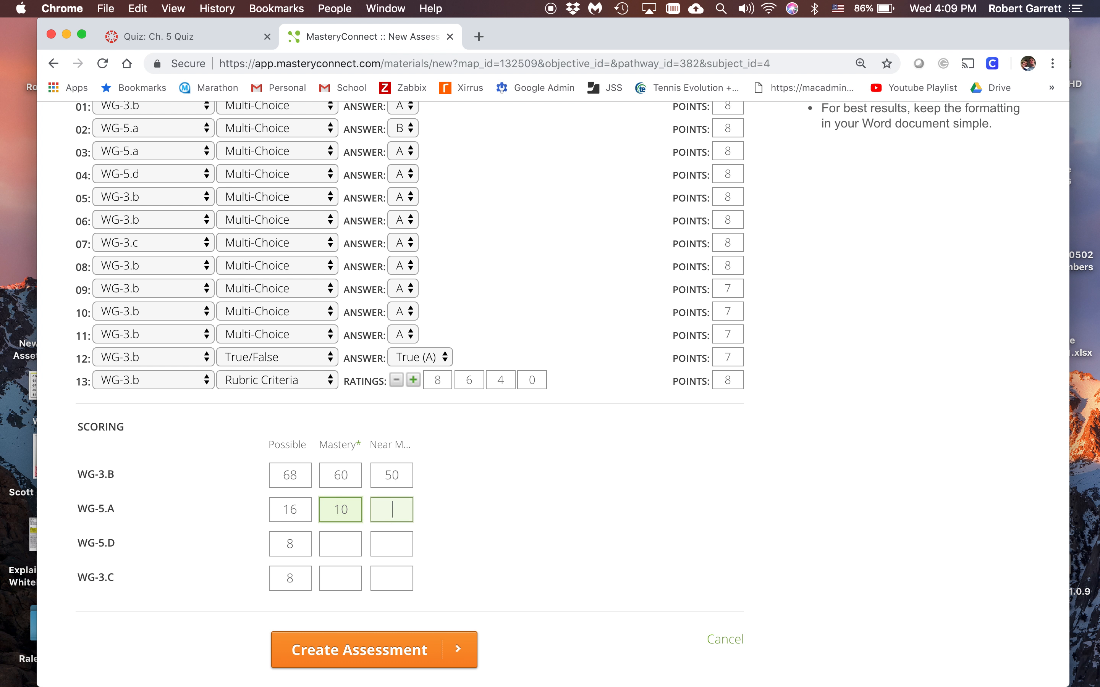
{"action": "type", "text": "5"}
{"action": "key", "text": "Tab"}
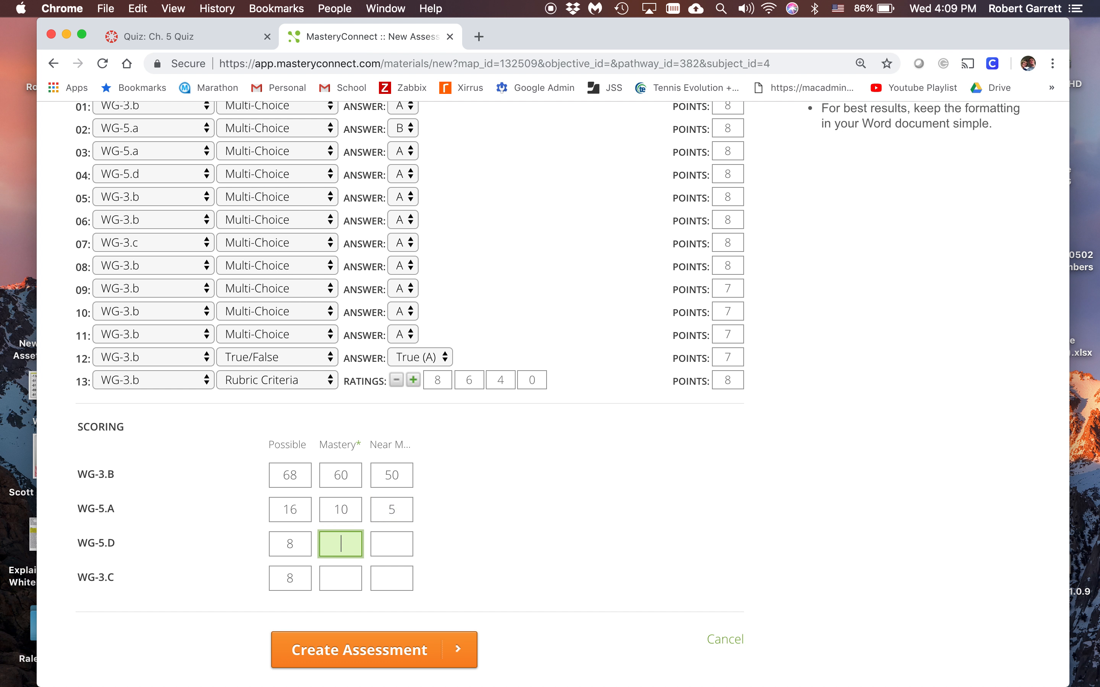
Set the mastery score to 5 and the near-mastery score to 4 for both WG-5.D and WG-3.C
{"action": "key", "text": "Tab"}
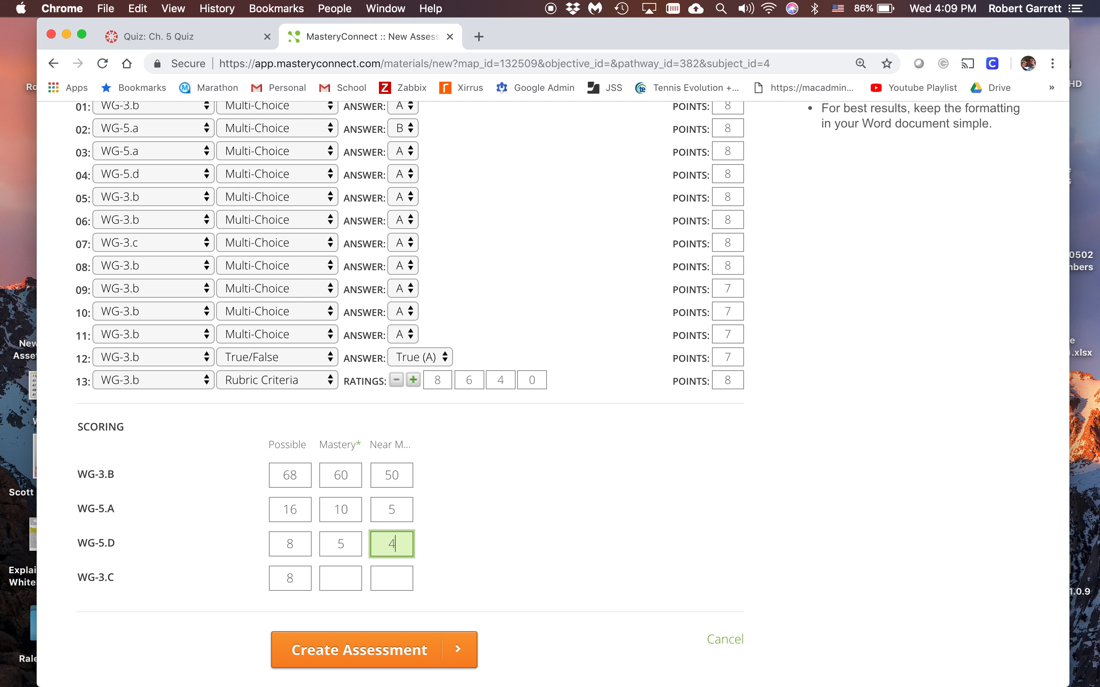
{"action": "key", "text": "Tab"}
{"action": "type", "text": "5"}
{"action": "key", "text": "Tab"}
{"action": "type", "text": "4"}
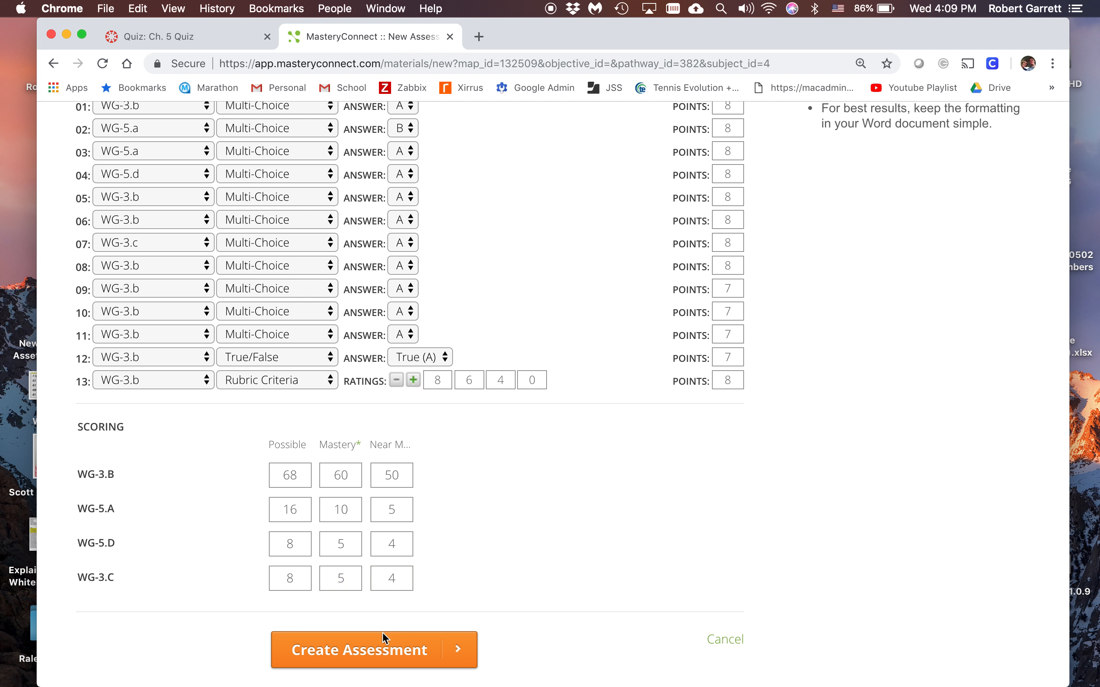
Create the assessment and apply the curriculum map updates to the 1 Block 1 Sem and 2nd Block trackers
{"action": "left_click", "coordinate": [376, 655]}
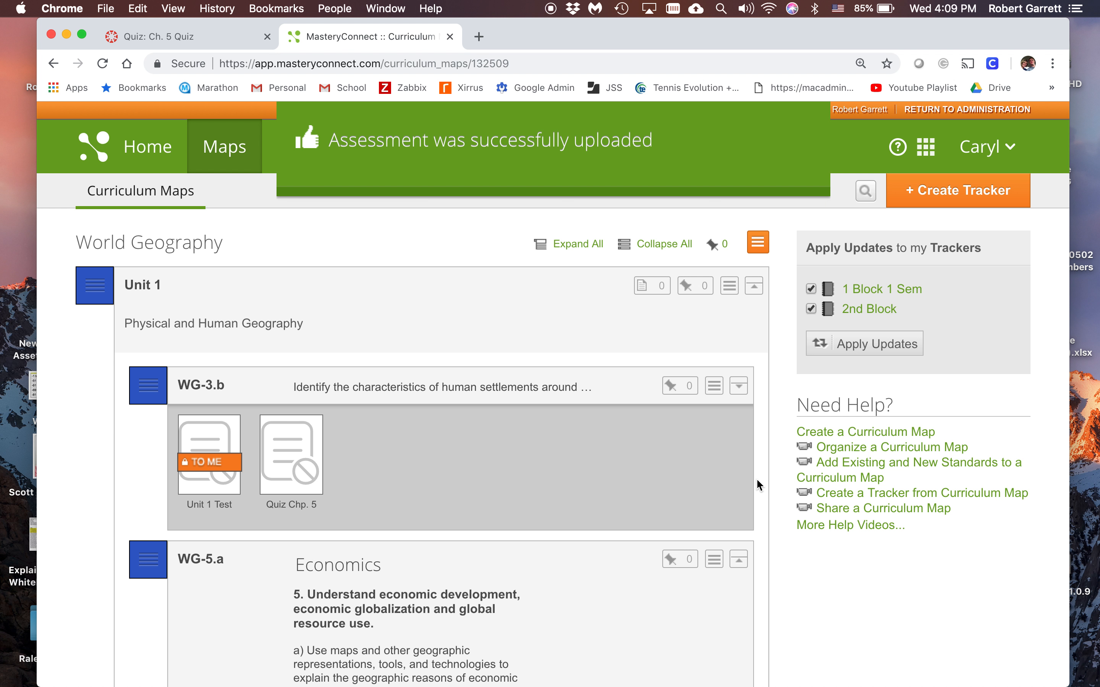
{"action": "left_click", "coordinate": [851, 355]}
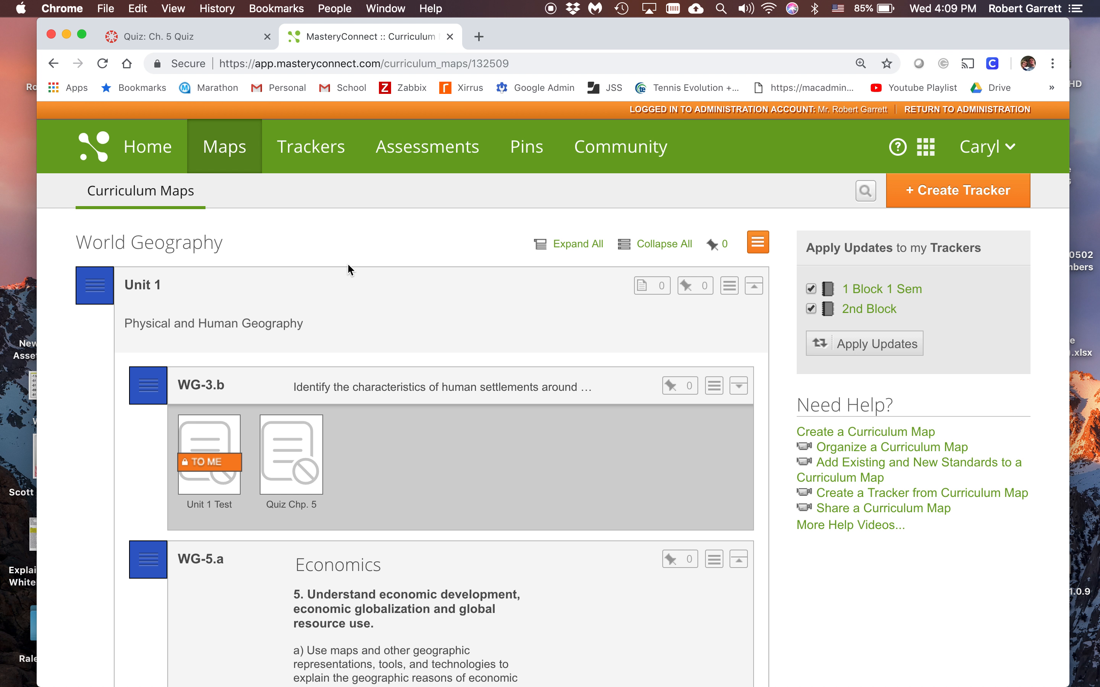
Open the Quiz Chp. 5 assessment from the list of all assessments
{"action": "left_click", "coordinate": [421, 155]}
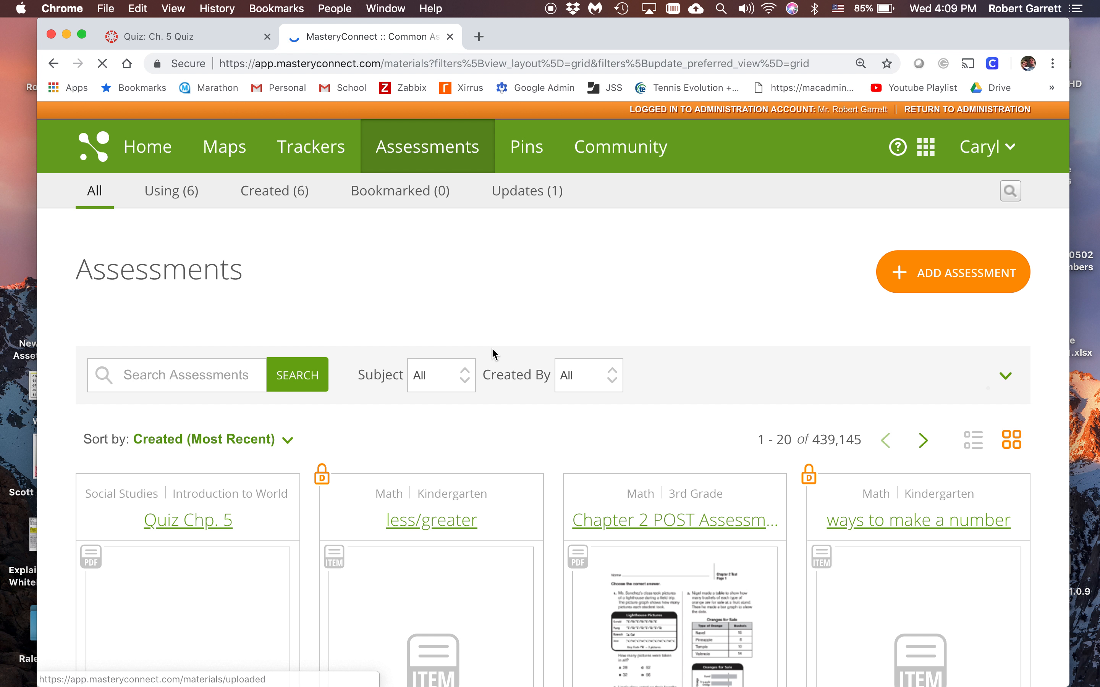
{"action": "scroll", "coordinate": [449, 434], "scroll_direction": "down", "scroll_amount": 3}
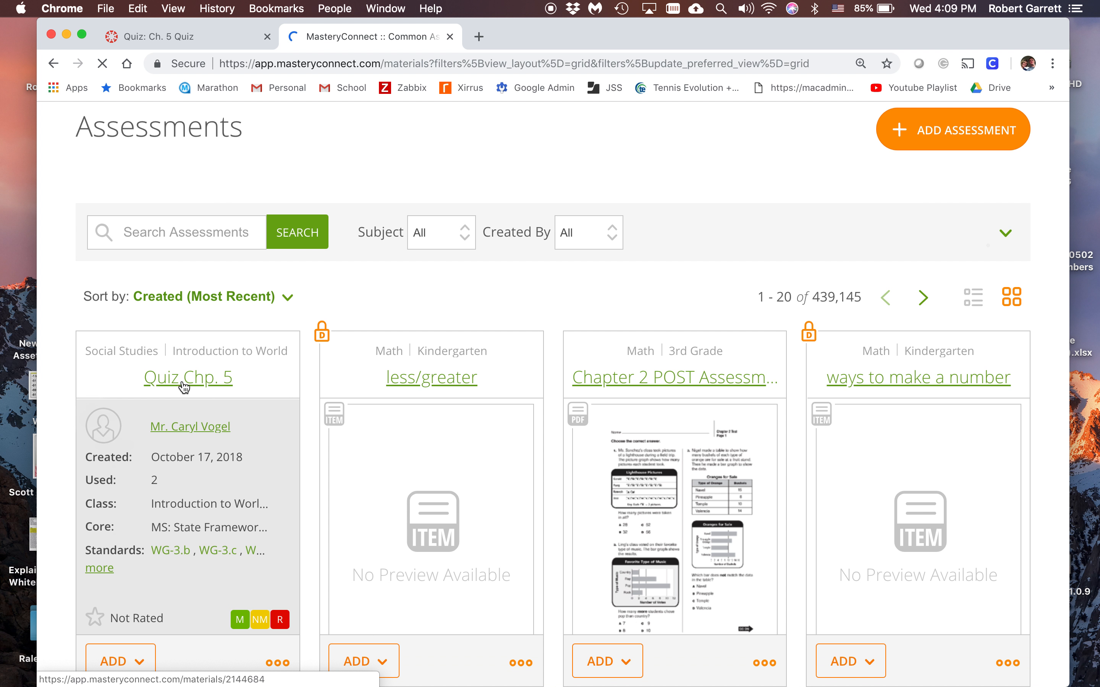
{"action": "left_click", "coordinate": [188, 382]}
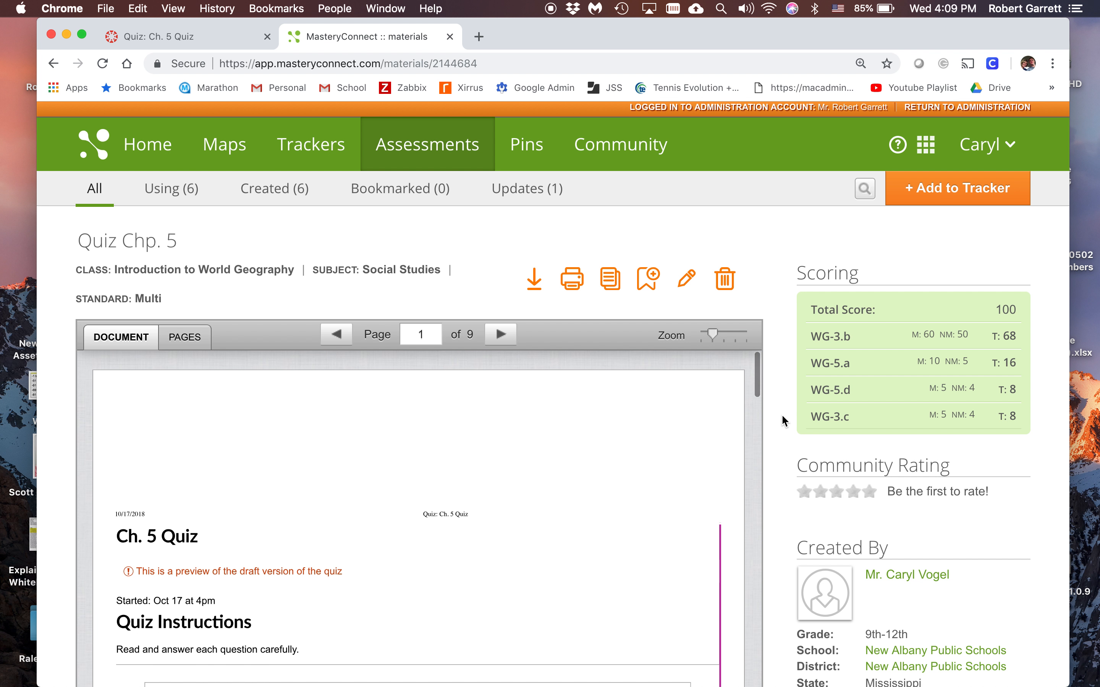
Examine the uploaded quiz document's pages, along with the assessment's scoring, standards alignment and answer key
{"action": "scroll", "coordinate": [782, 416], "scroll_direction": "down", "scroll_amount": 4}
{"action": "scroll", "coordinate": [526, 480], "scroll_direction": "down", "scroll_amount": 5}
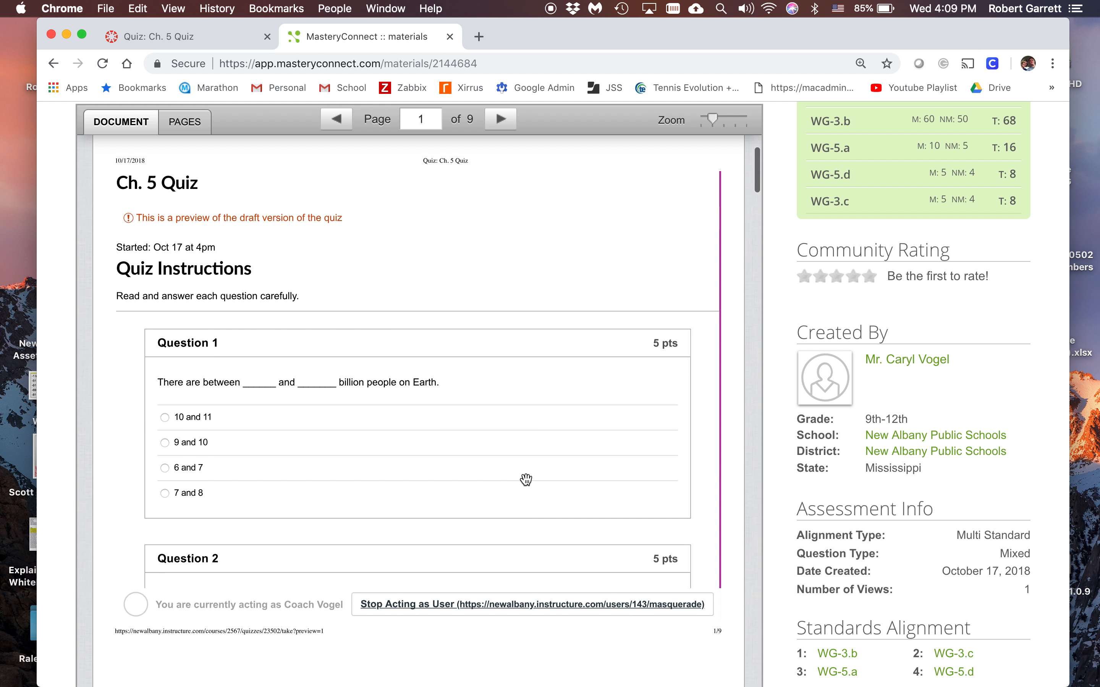
{"action": "scroll", "coordinate": [526, 480], "scroll_direction": "down", "scroll_amount": 10}
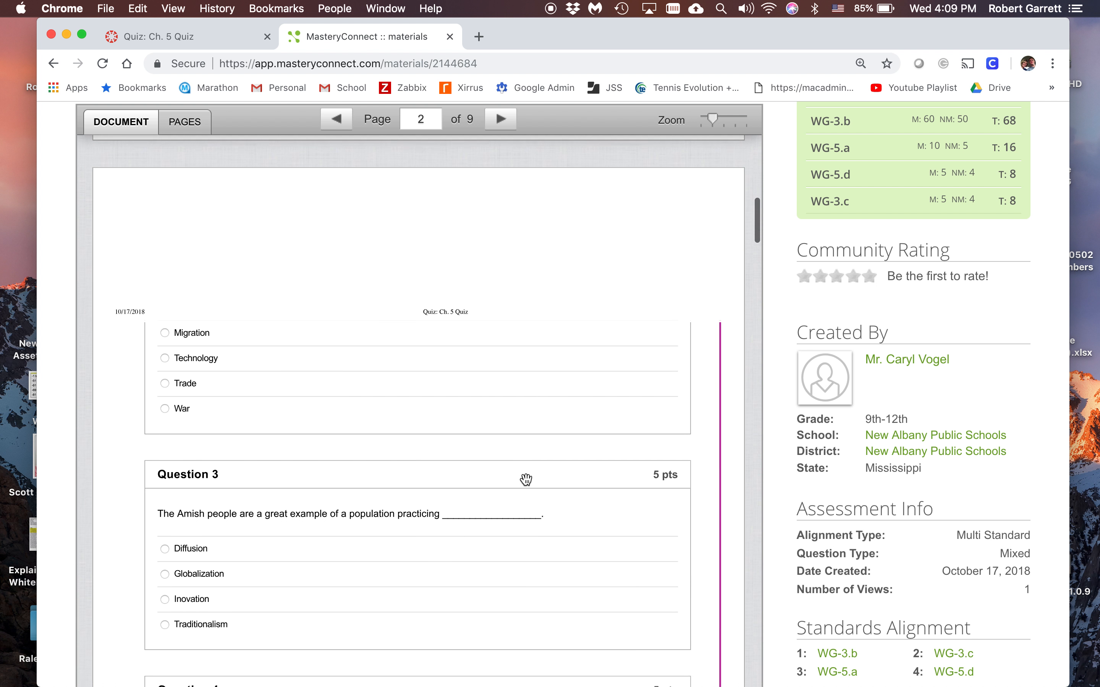
{"action": "scroll", "coordinate": [526, 480], "scroll_direction": "up", "scroll_amount": 10}
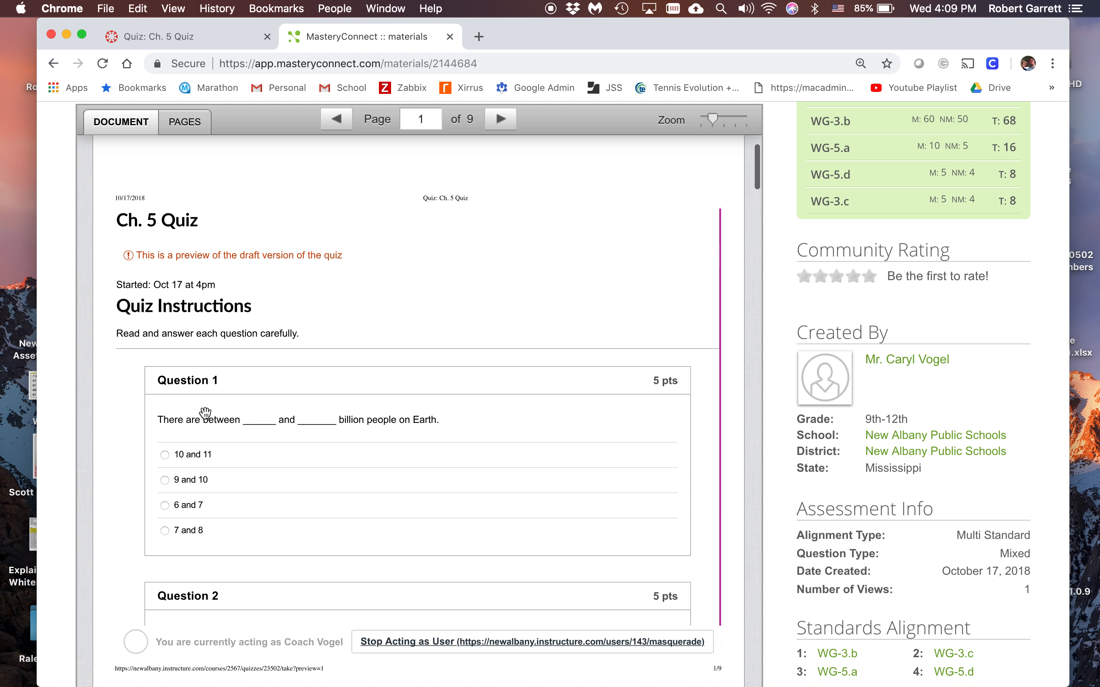
{"action": "scroll", "coordinate": [319, 533], "scroll_direction": "down", "scroll_amount": 7}
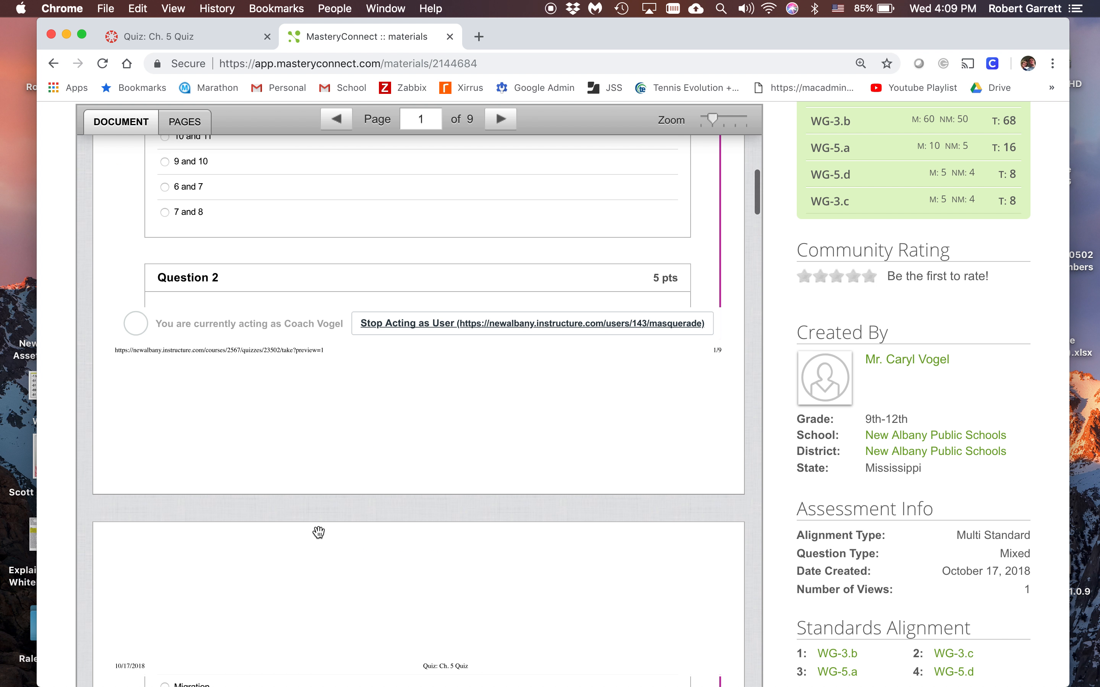
{"action": "scroll", "coordinate": [282, 365], "scroll_direction": "down", "scroll_amount": 5}
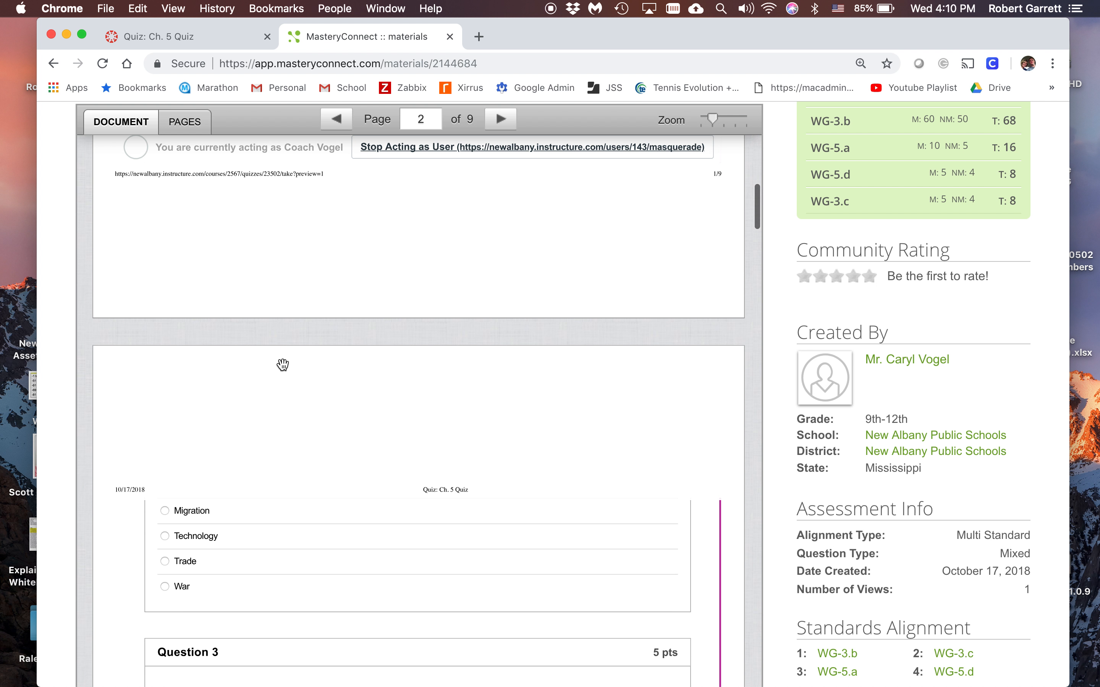
{"action": "scroll", "coordinate": [282, 365], "scroll_direction": "up", "scroll_amount": 5}
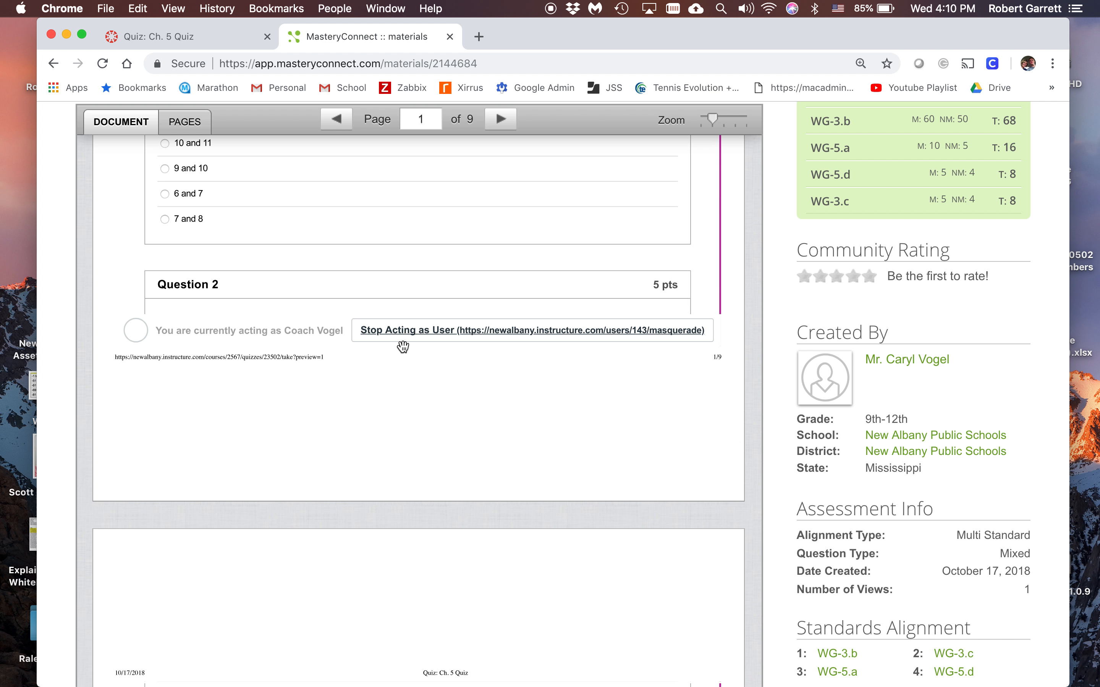
{"action": "scroll", "coordinate": [299, 482], "scroll_direction": "down", "scroll_amount": 1}
{"action": "scroll", "coordinate": [299, 482], "scroll_direction": "down", "scroll_amount": 10}
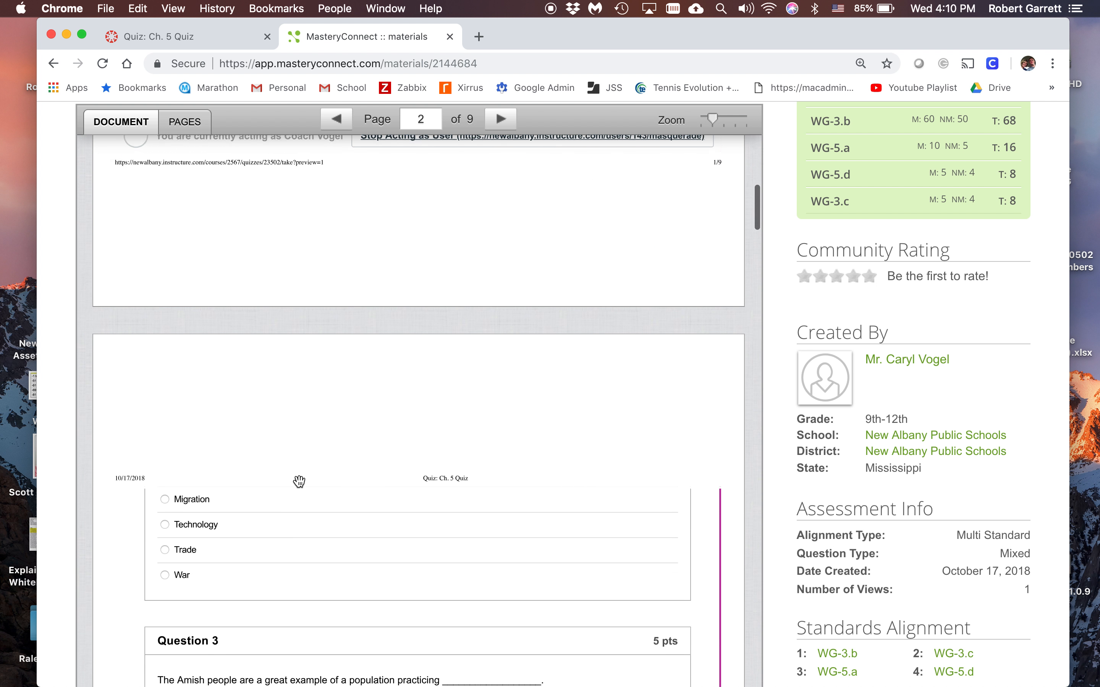
{"action": "scroll", "coordinate": [299, 482], "scroll_direction": "down", "scroll_amount": 1}
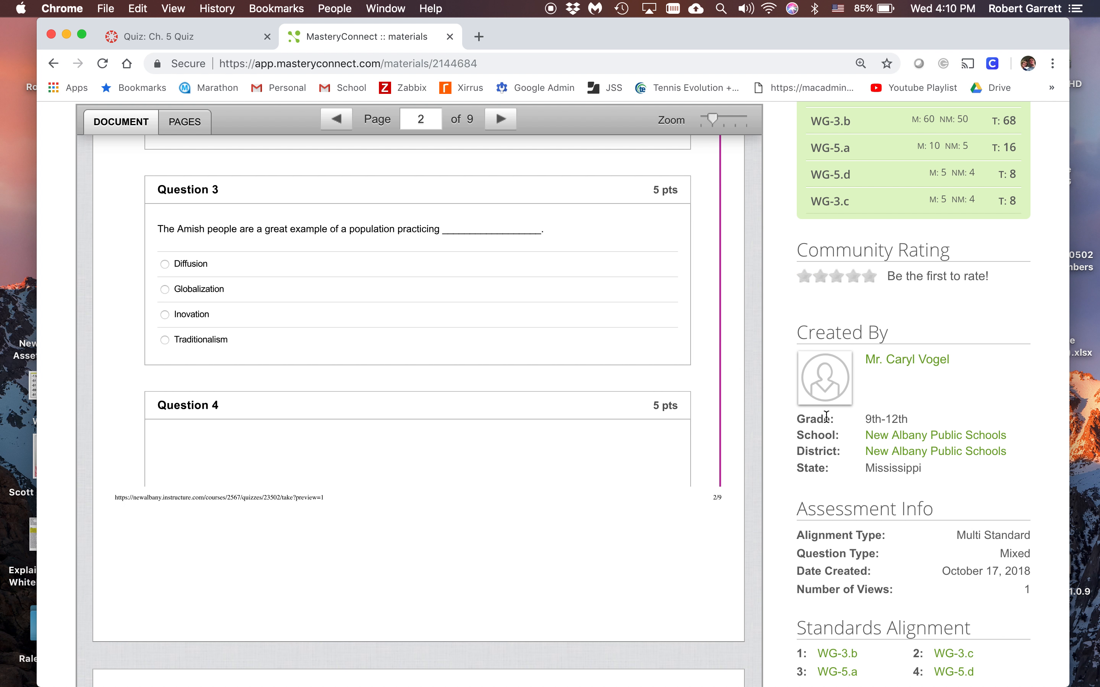
{"action": "scroll", "coordinate": [873, 352], "scroll_direction": "down", "scroll_amount": 6}
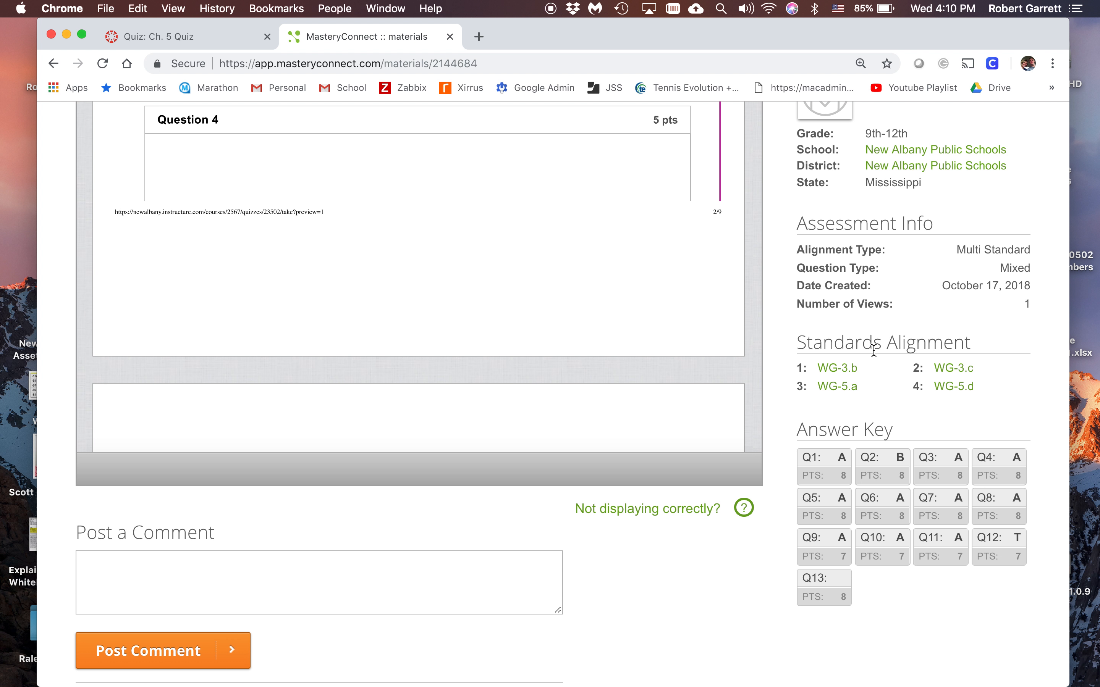
{"action": "scroll", "coordinate": [873, 351], "scroll_direction": "up", "scroll_amount": 7}
{"action": "scroll", "coordinate": [505, 489], "scroll_direction": "down", "scroll_amount": 3}
{"action": "scroll", "coordinate": [506, 490], "scroll_direction": "down", "scroll_amount": 8}
{"action": "scroll", "coordinate": [507, 489], "scroll_direction": "down", "scroll_amount": 3}
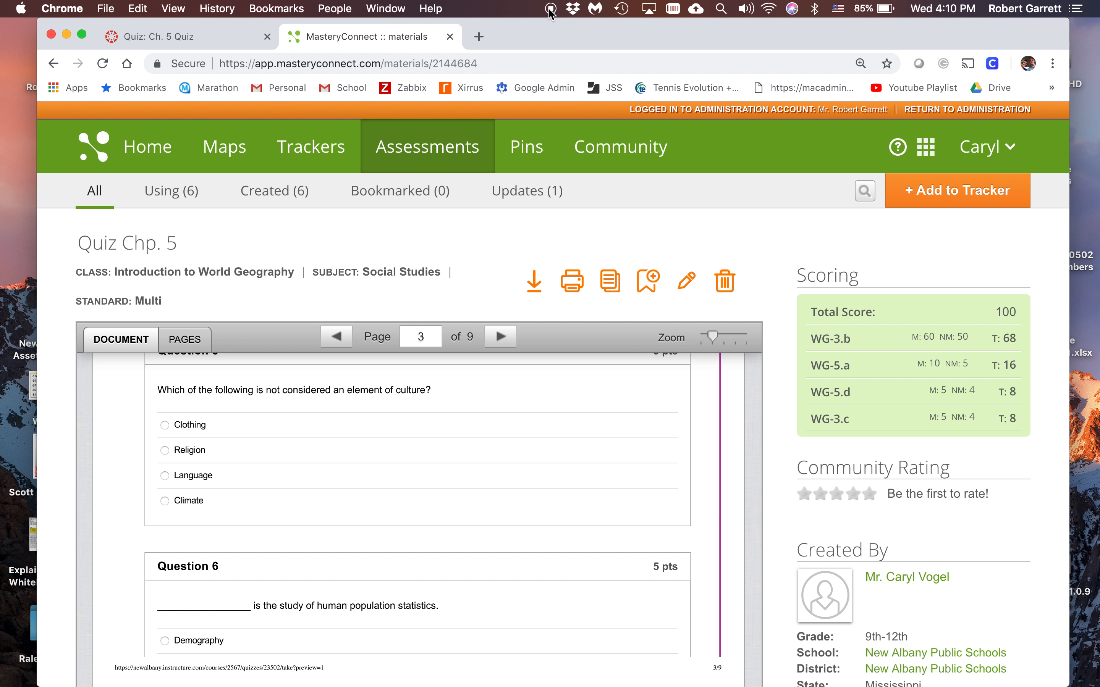